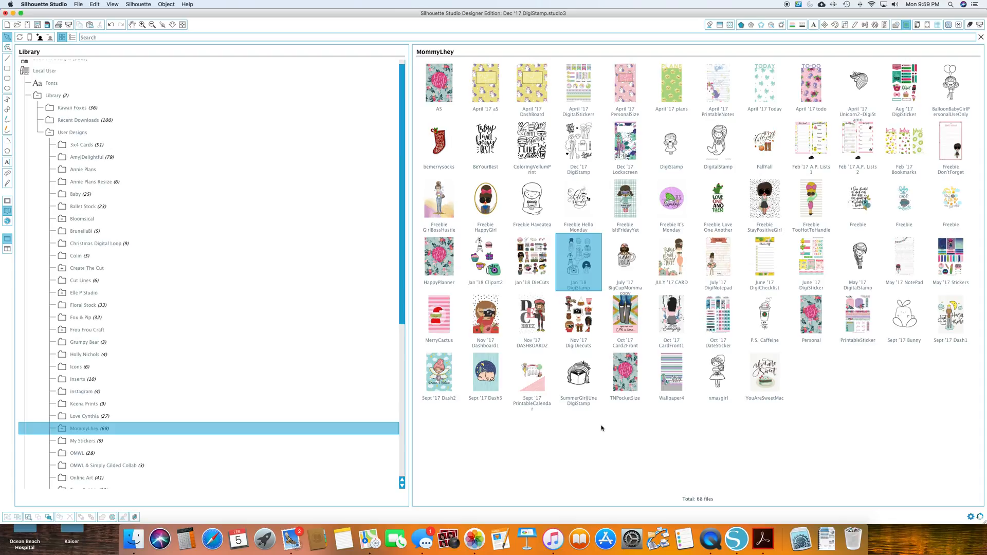
Open the Sept '17 Bunny design from the library and select a trace area around the whole bunny
left_click(904, 323)
double_click(904, 322)
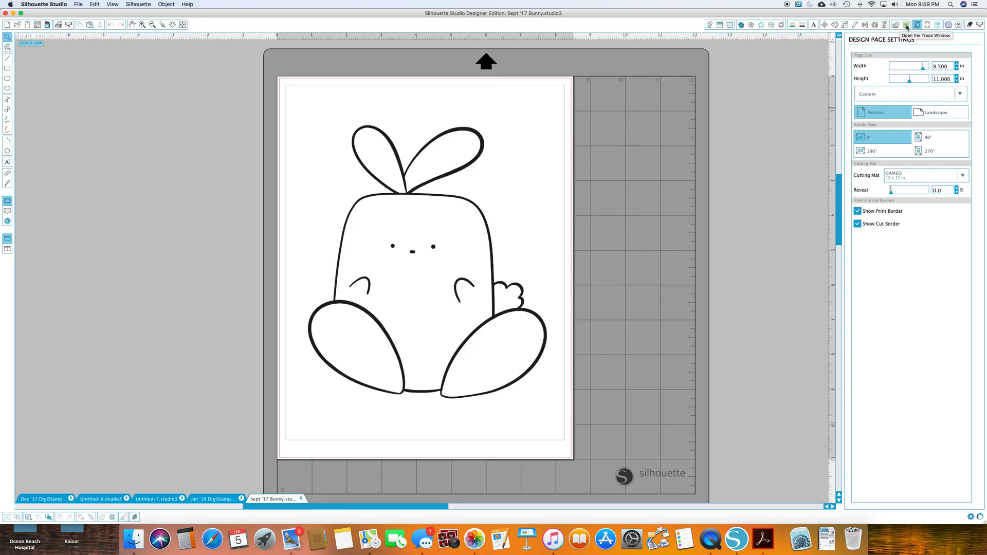
left_click(906, 25)
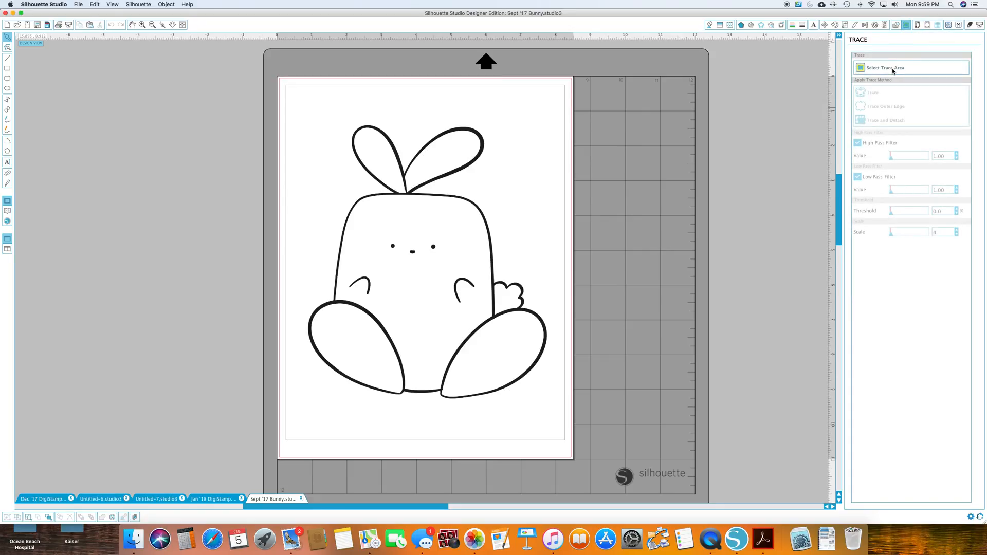
left_click(893, 70)
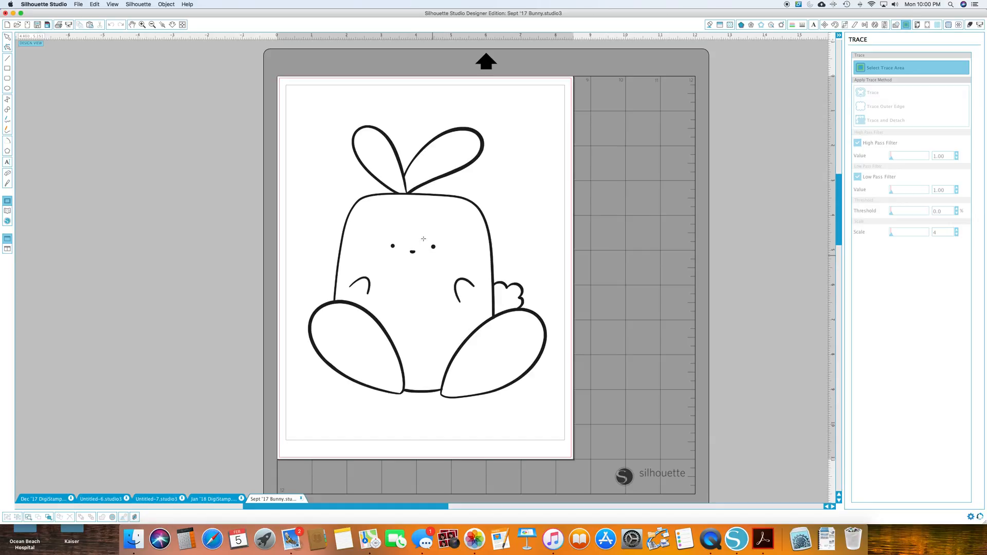
mouse_move(266, 80)
left_mouse_down()
mouse_move(592, 308)
mouse_move(598, 463)
left_mouse_up()
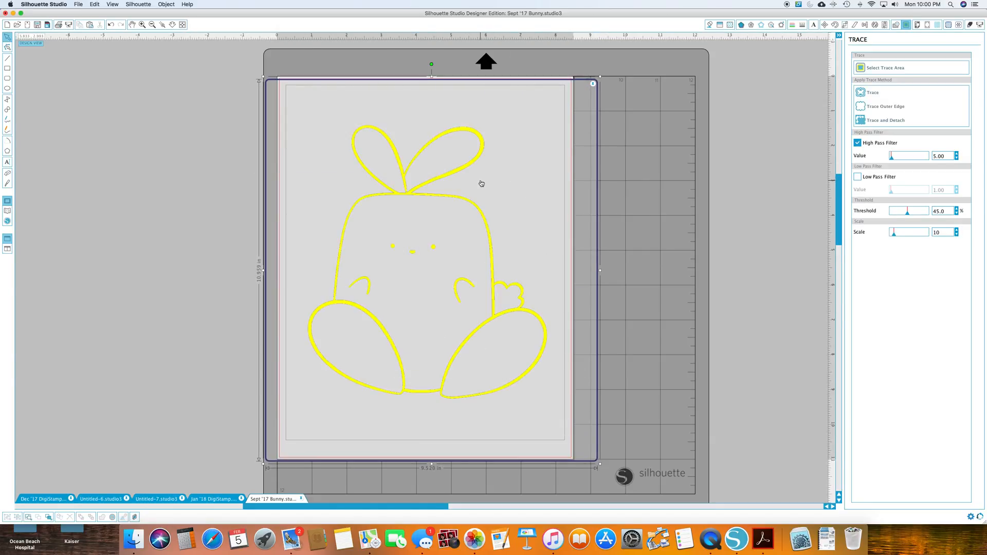
Trace and detach the bunny line art, move the leftover background piece off the page and delete it
left_click(882, 120)
mouse_move(511, 249)
left_mouse_down()
mouse_move(619, 238)
mouse_move(738, 205)
mouse_move(724, 203)
left_mouse_up()
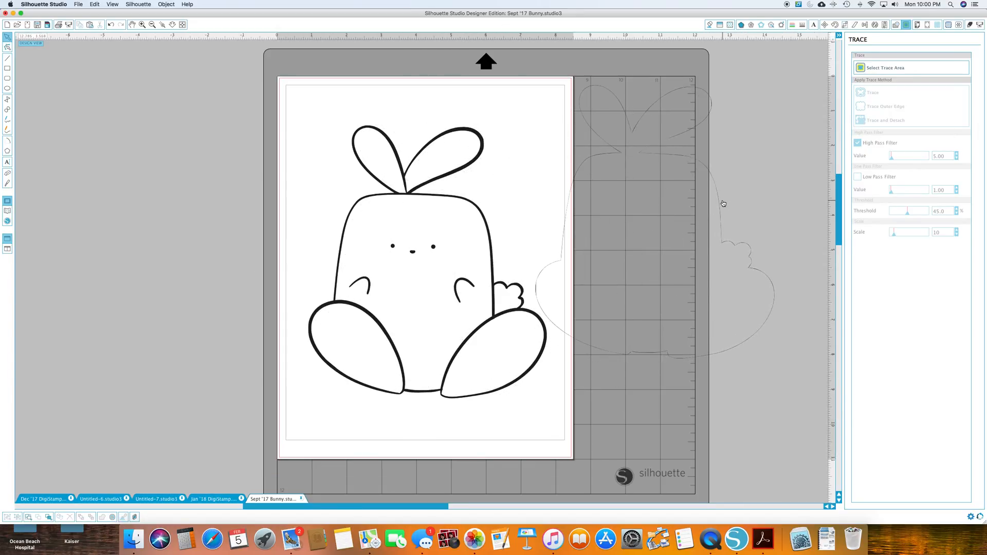
left_click(705, 149)
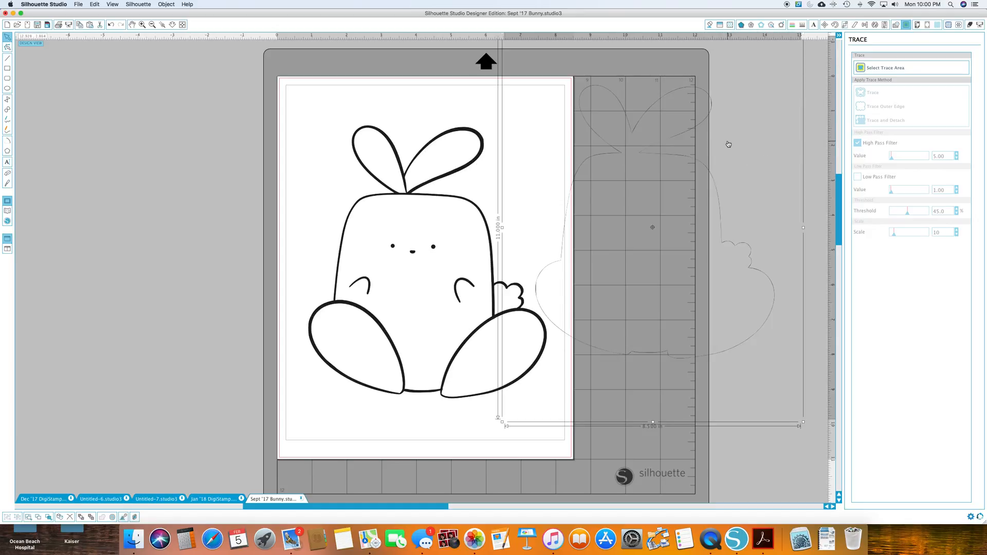
right_click(728, 144)
left_click(745, 205)
Select a trace area around the whole detached bunny and apply a standard trace
left_click(865, 71)
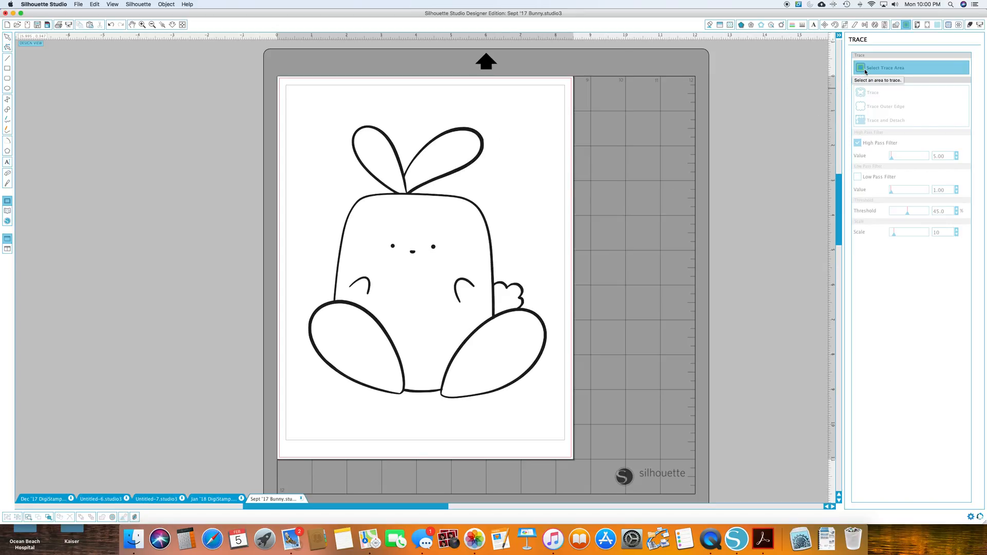
mouse_move(265, 86)
left_mouse_down()
mouse_move(560, 322)
mouse_move(591, 455)
left_mouse_up()
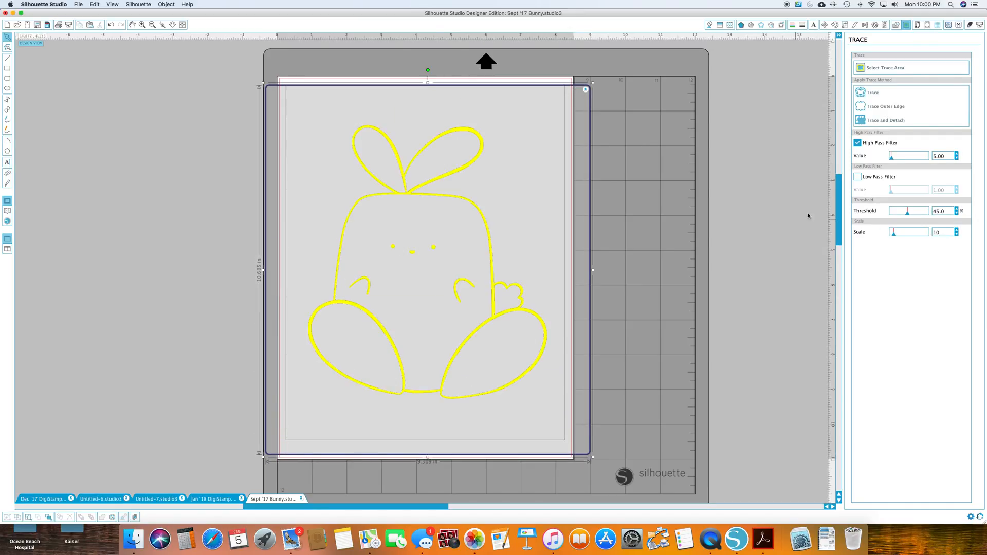
left_click(867, 94)
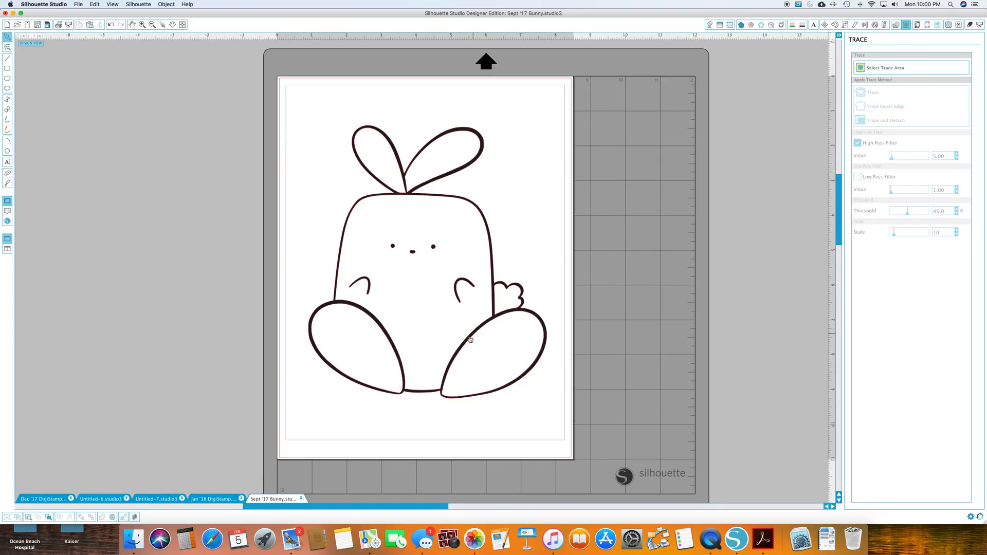
Move the bunny image off the page away from its traced outline and scale it down to about 4.18 in wide
mouse_move(411, 301)
left_mouse_down()
mouse_move(617, 300)
mouse_move(689, 284)
mouse_move(677, 249)
left_mouse_up()
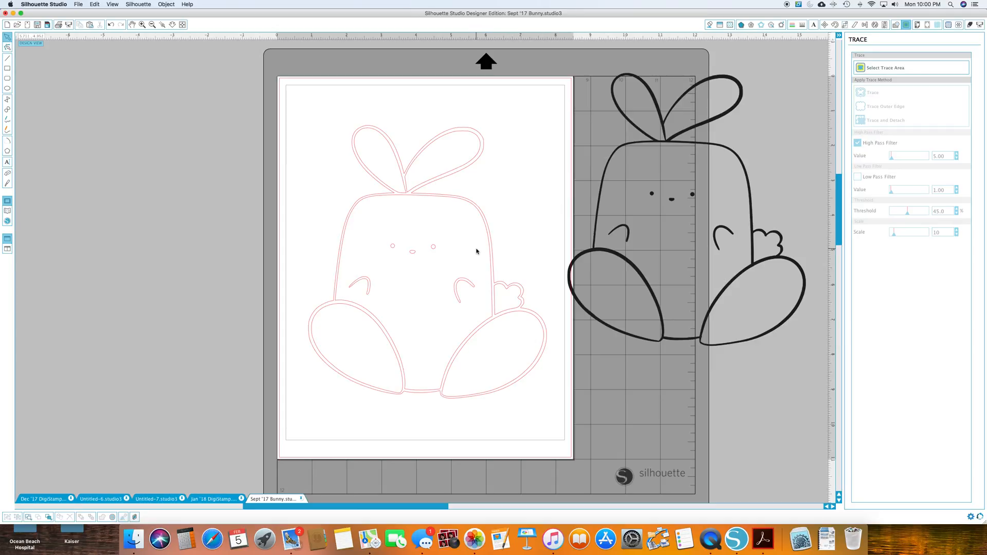
left_click(592, 310)
left_click_drag(565, 349, 646, 232)
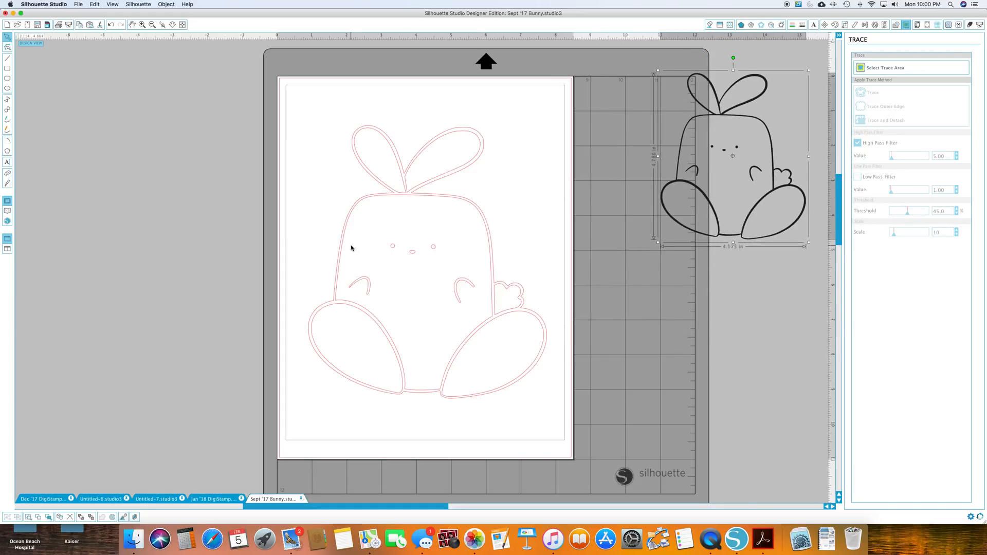
Release the compound path of the traced bunny outline on the page
left_click_drag(267, 105, 550, 420)
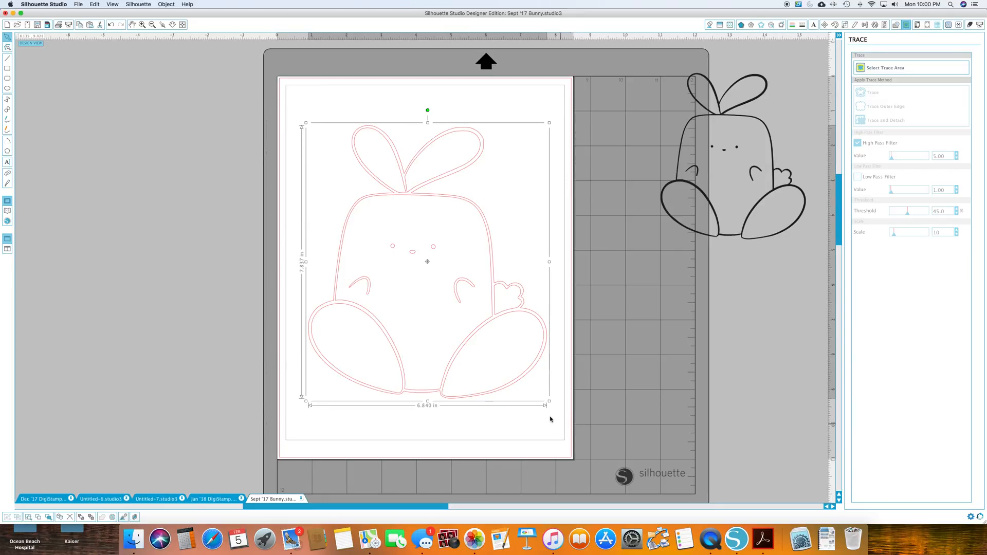
right_click(478, 366)
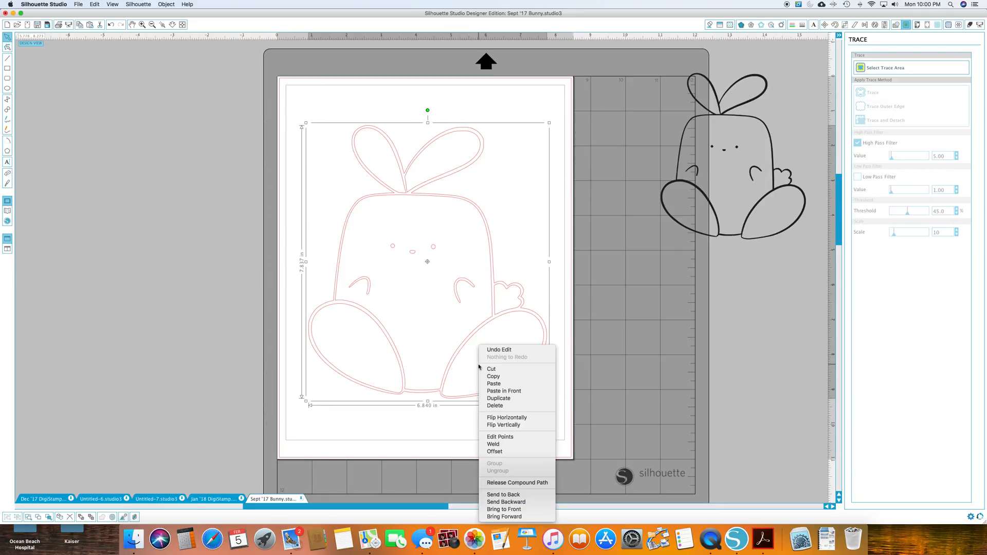
left_click(516, 484)
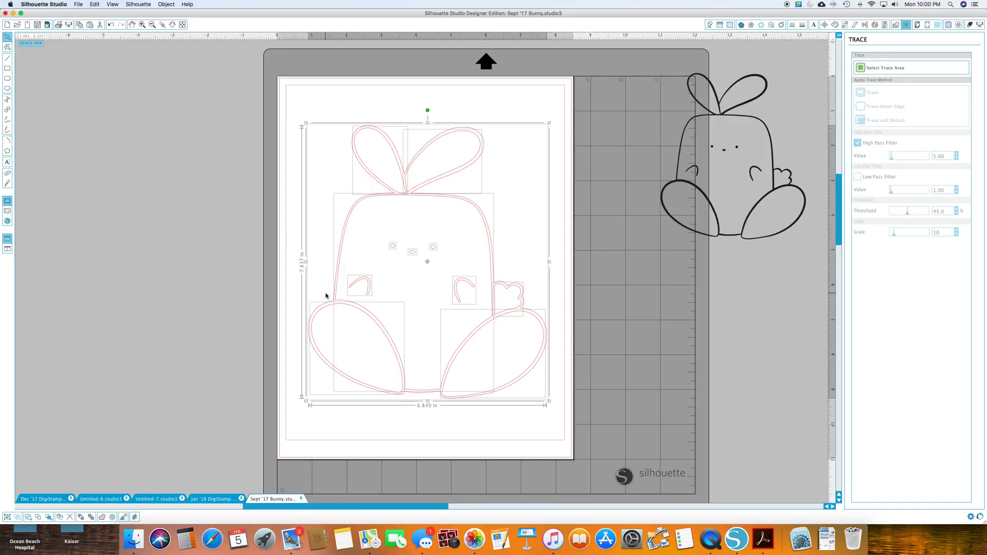
left_click(615, 307)
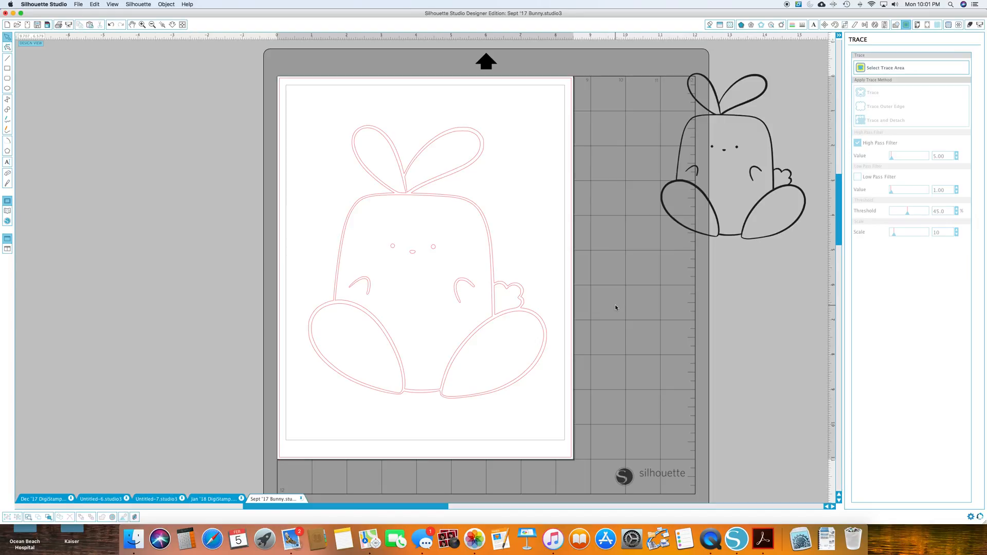
Fill the outer silhouette of the traced bunny with black using the basic fill colors
left_click(711, 26)
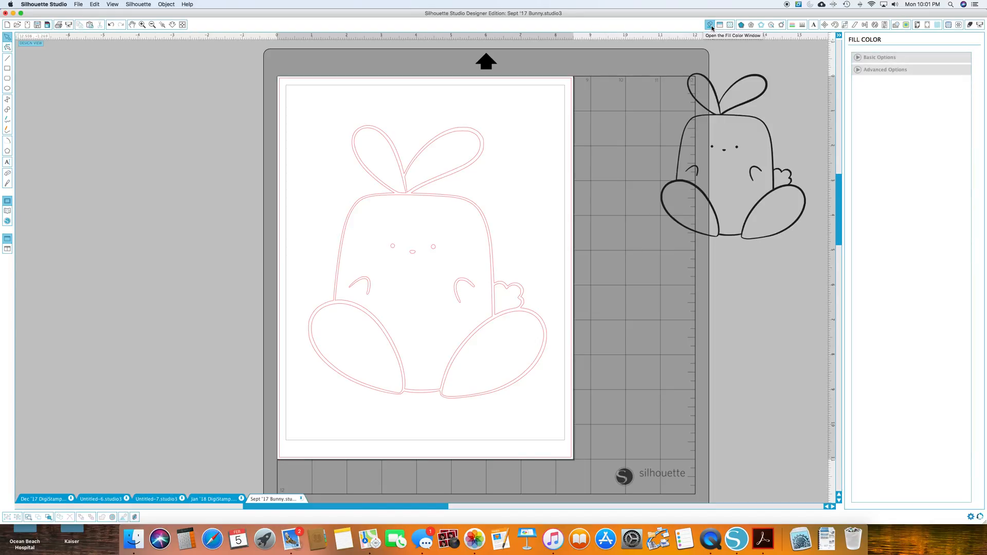
left_click(856, 57)
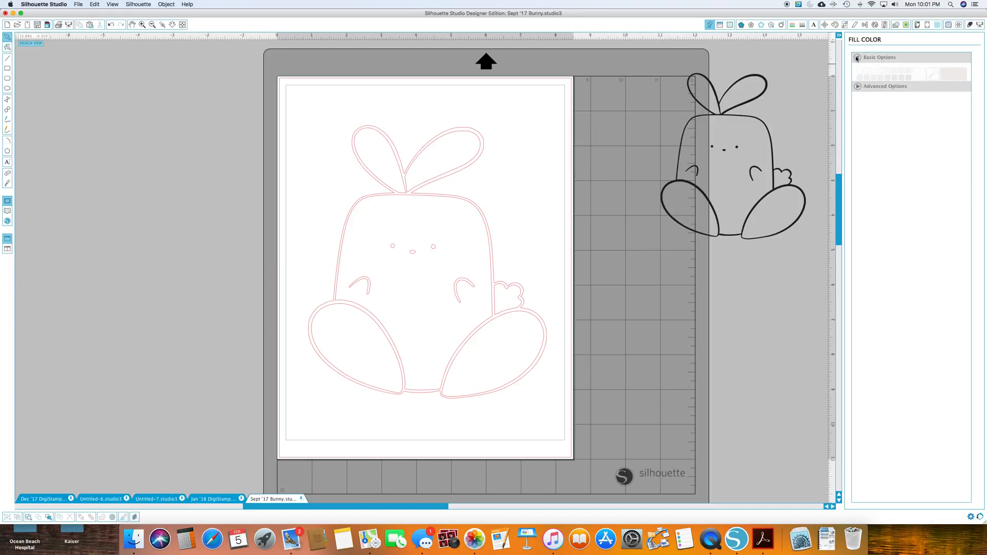
left_click(477, 166)
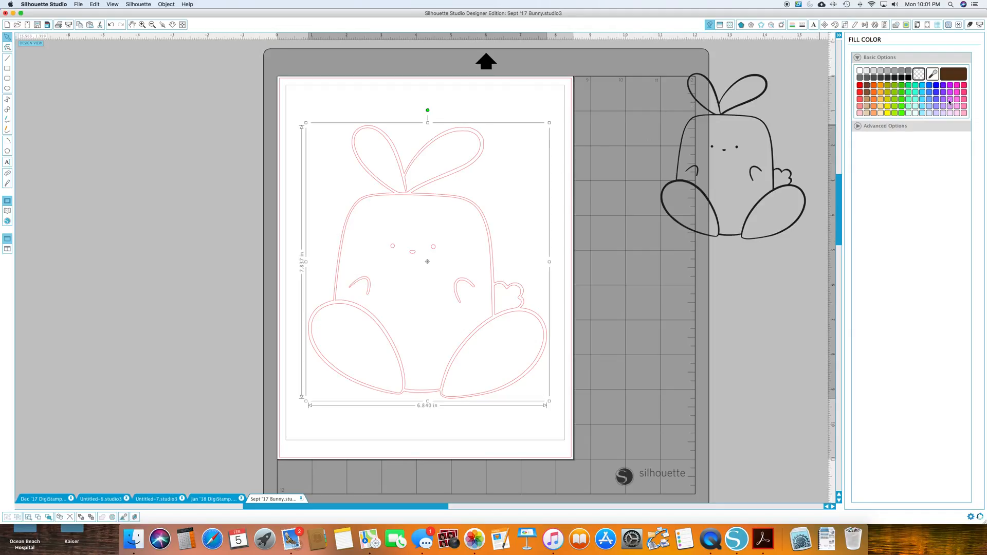
left_click(908, 78)
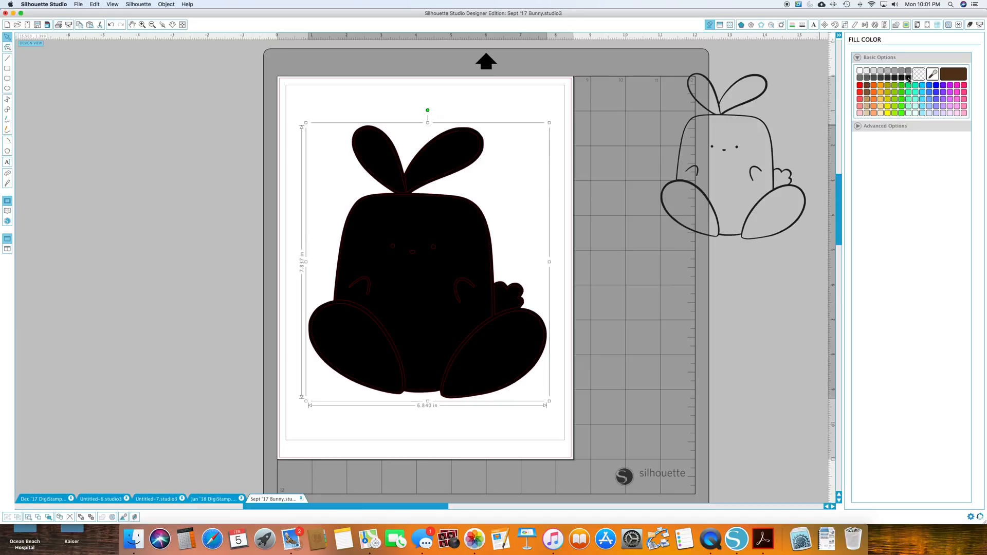
Fill the inner shapes of both bunny ears with white
left_click(458, 134)
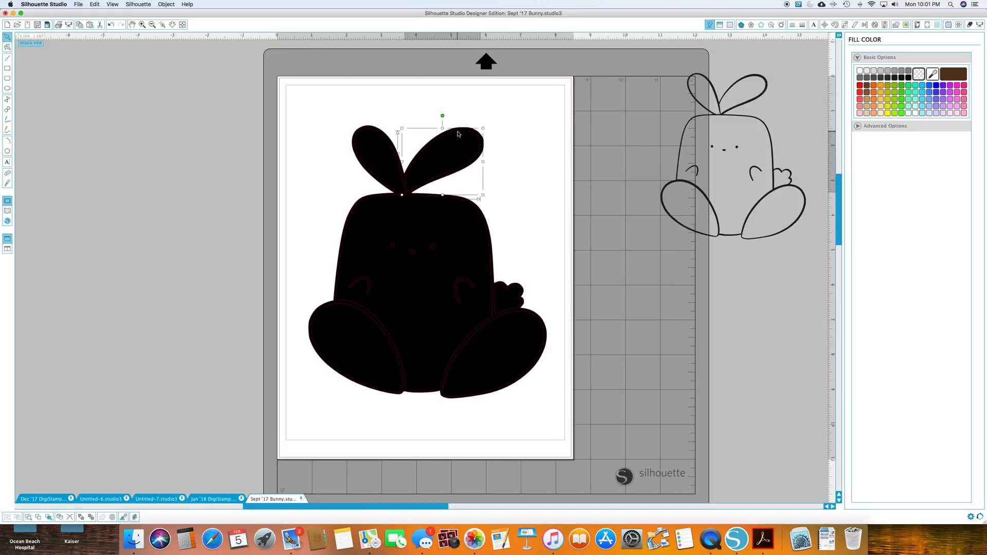
left_click(859, 73)
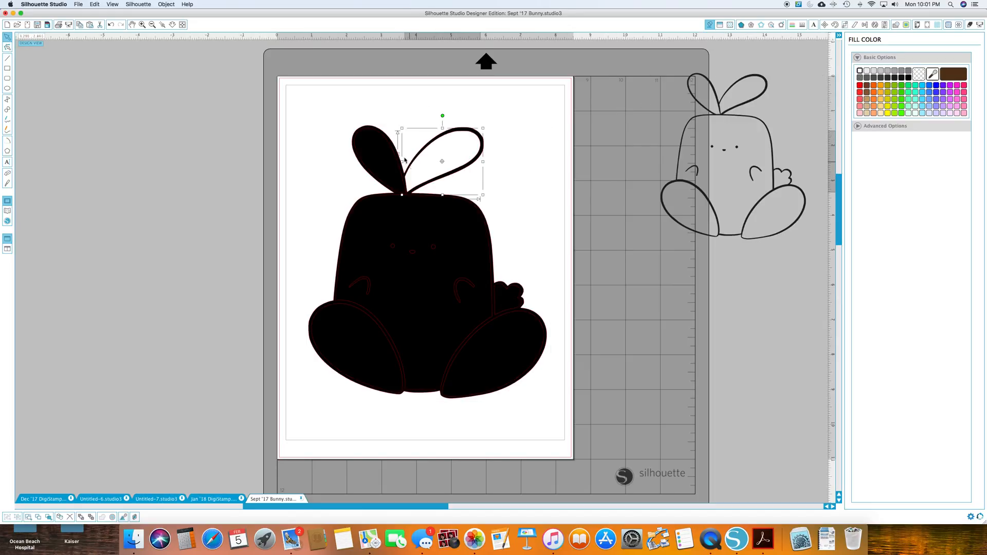
left_click(366, 133)
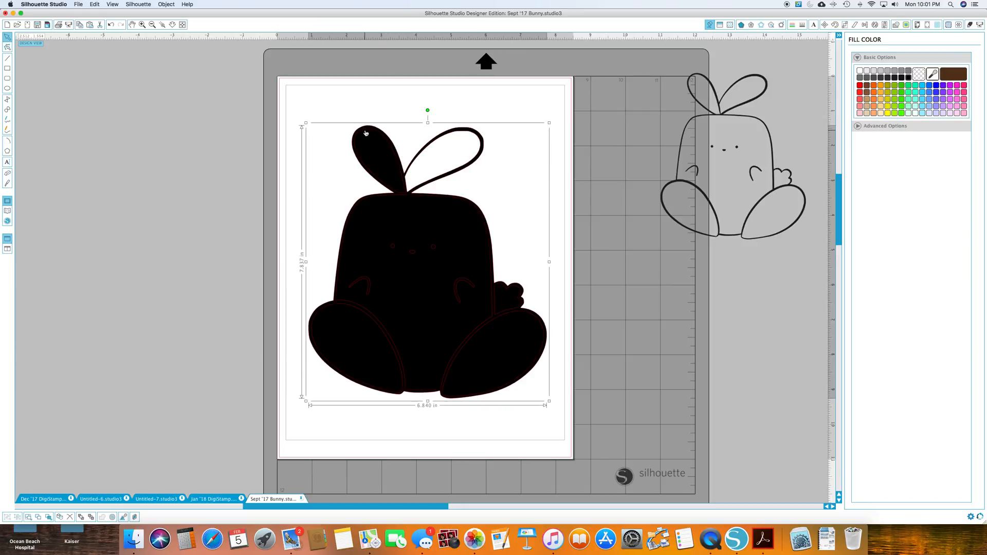
left_click(375, 132)
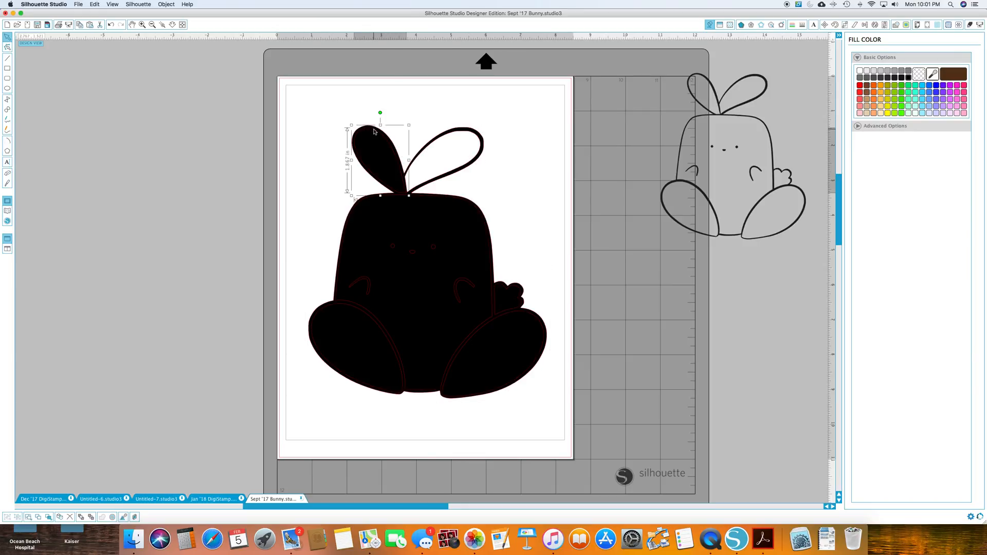
left_click(863, 71)
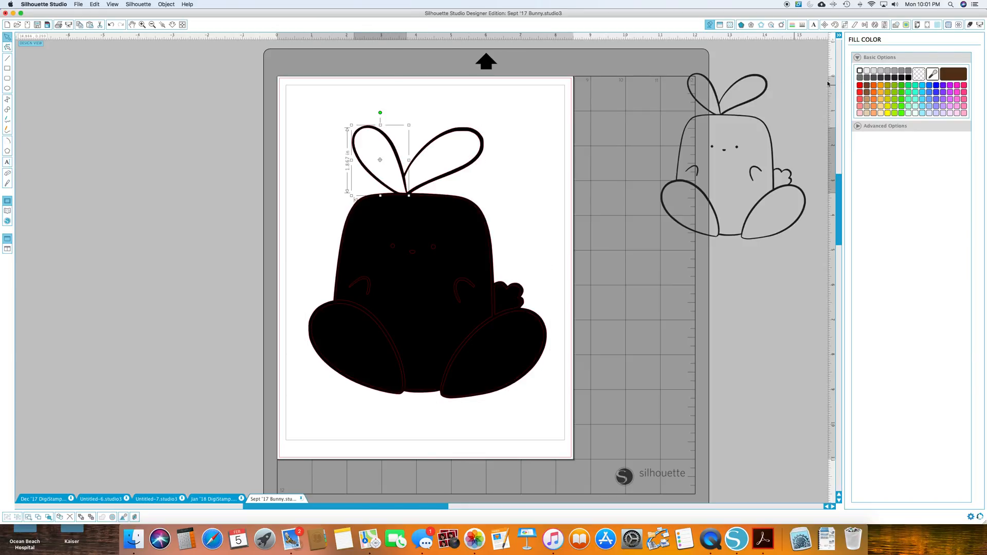
Send the black outer silhouette to the back and fill the bunny's inner body shape with white
left_click(473, 208)
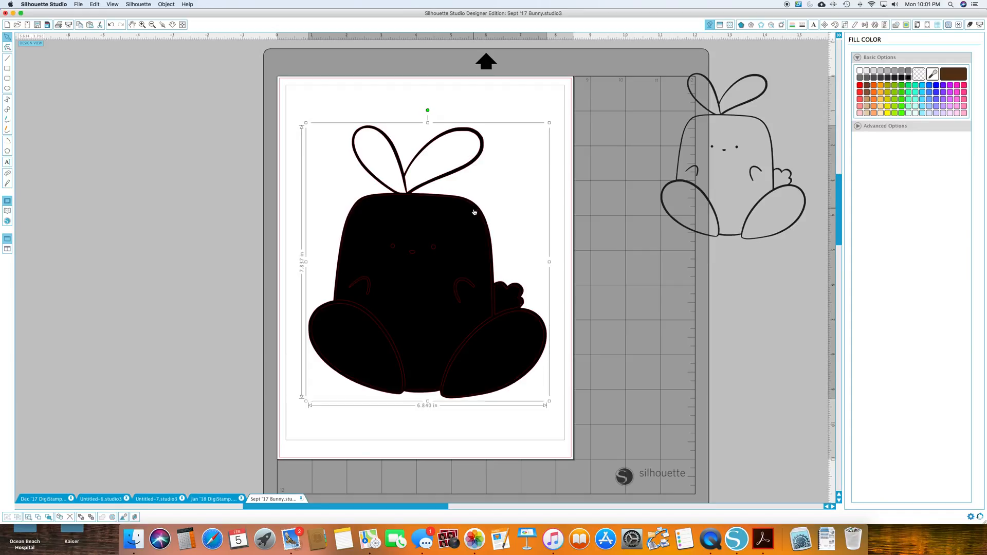
right_click(470, 216)
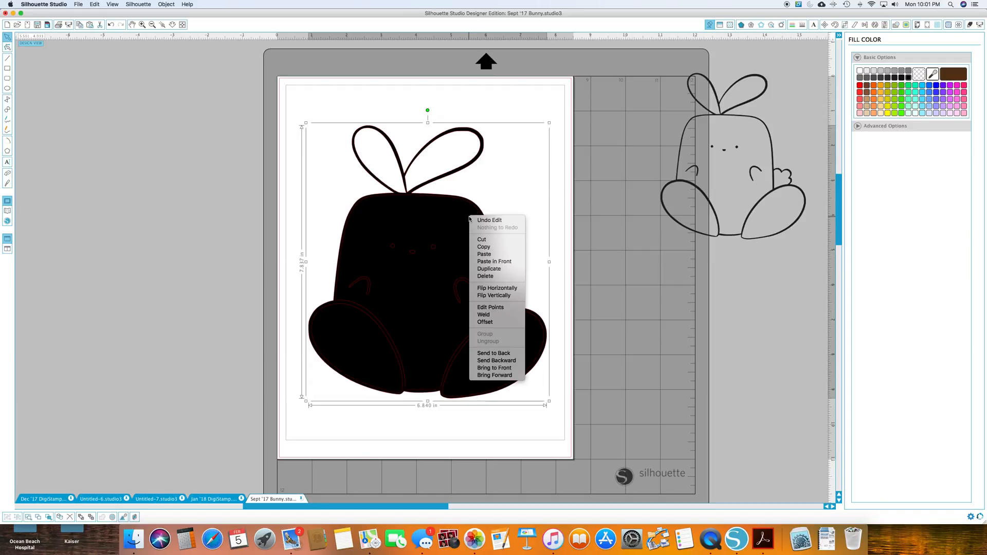
left_click(512, 355)
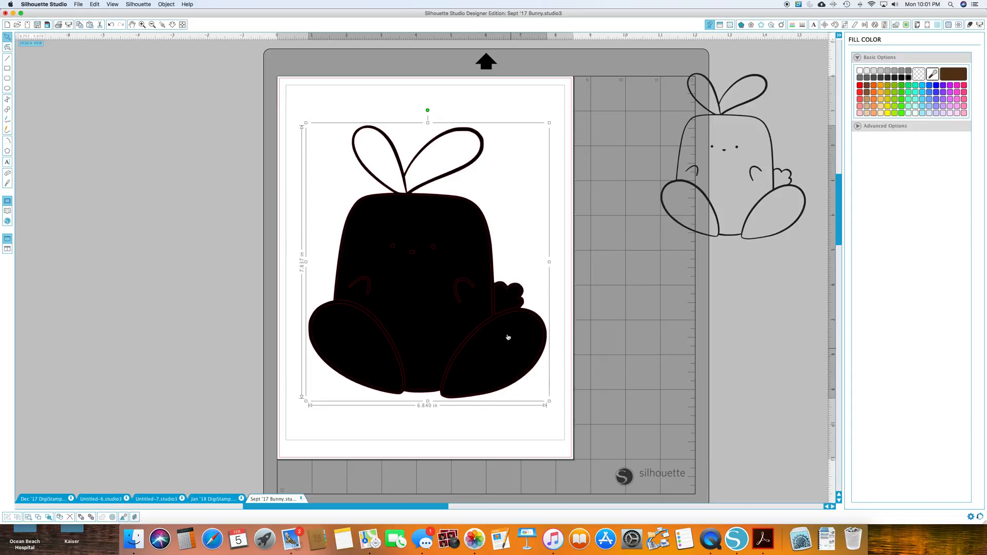
left_click(459, 200)
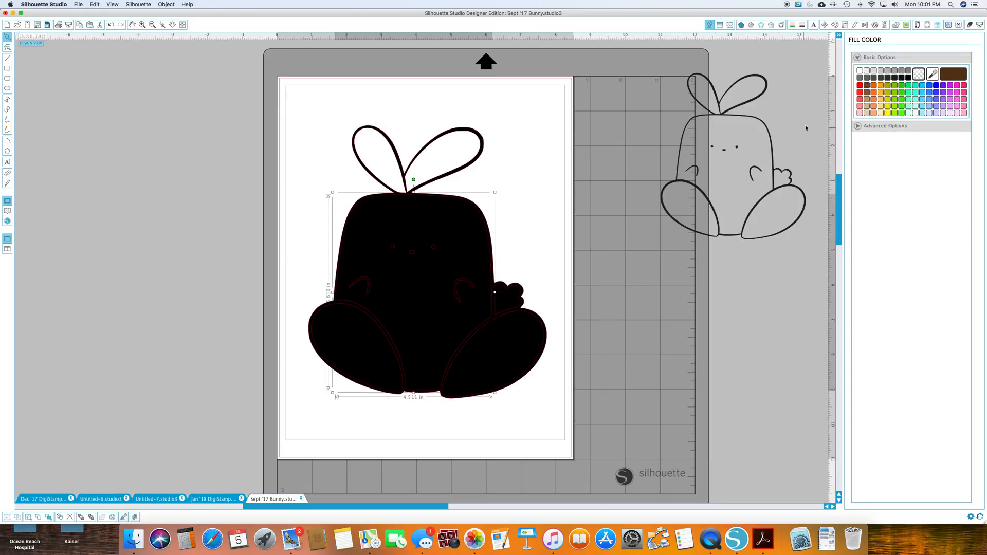
left_click(860, 73)
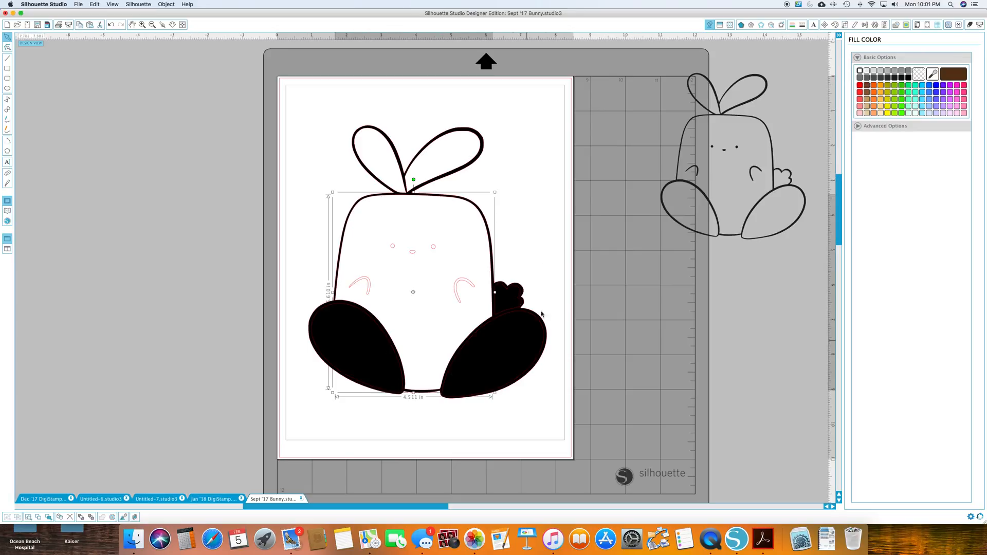
Fill both arm curves, both eyes and the nose of the bunny with black
left_click(457, 282)
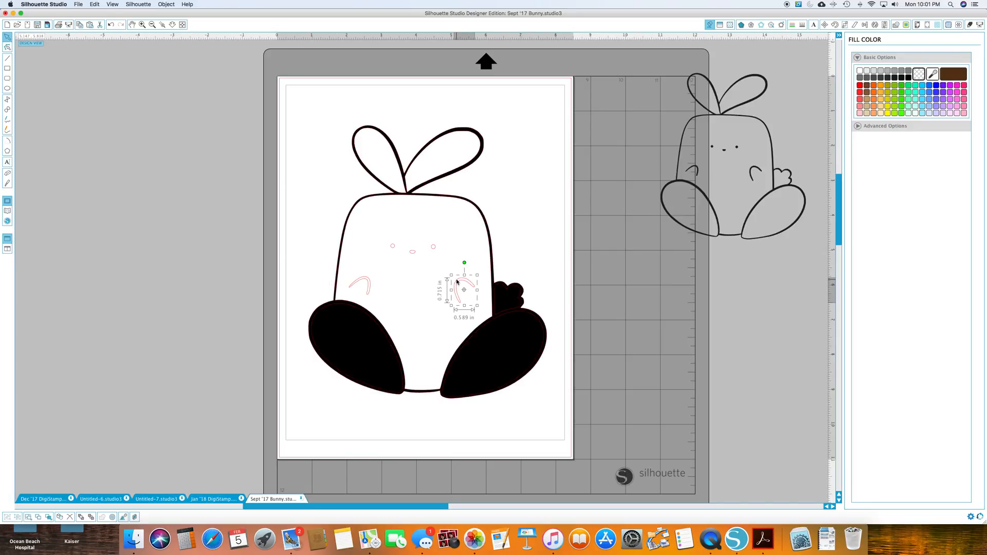
left_click(909, 78)
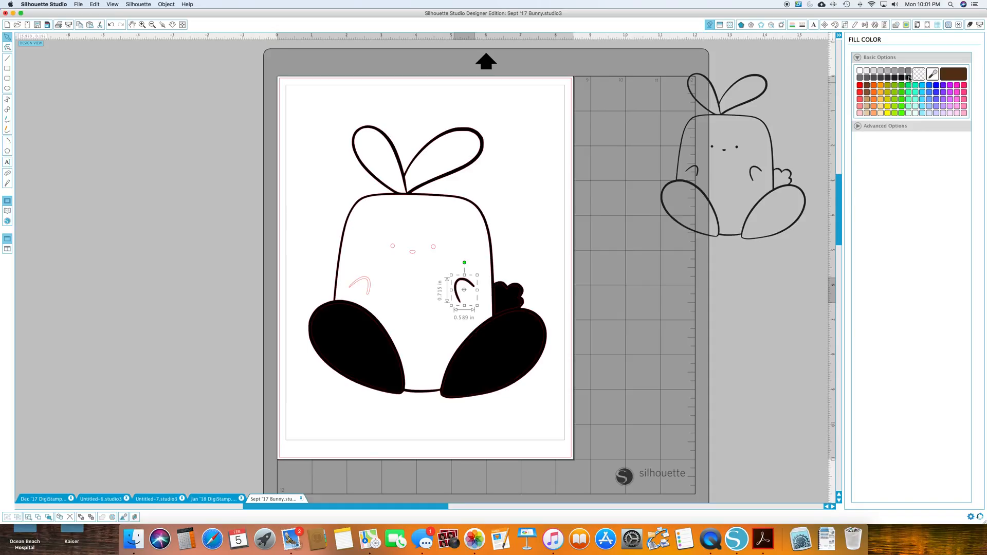
left_click(434, 249)
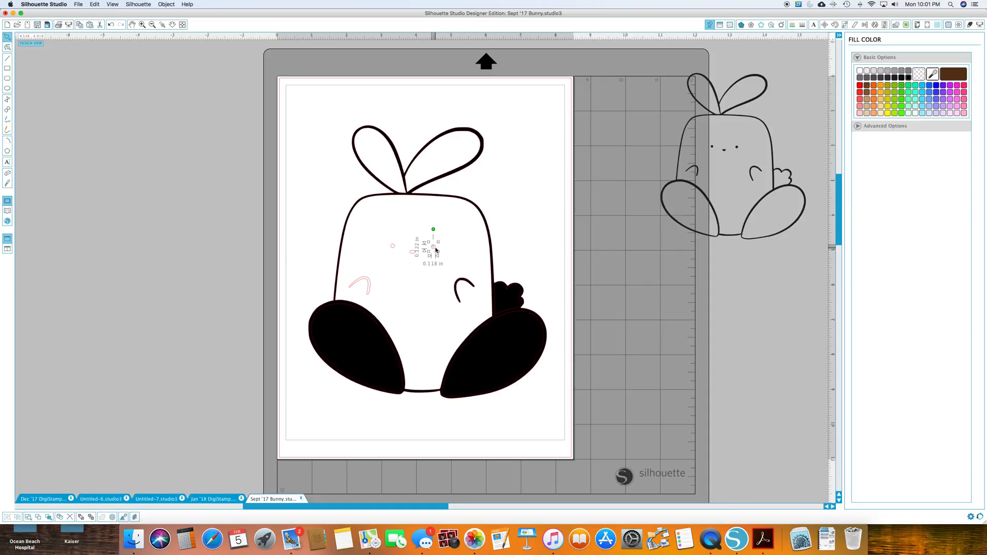
left_click(908, 78)
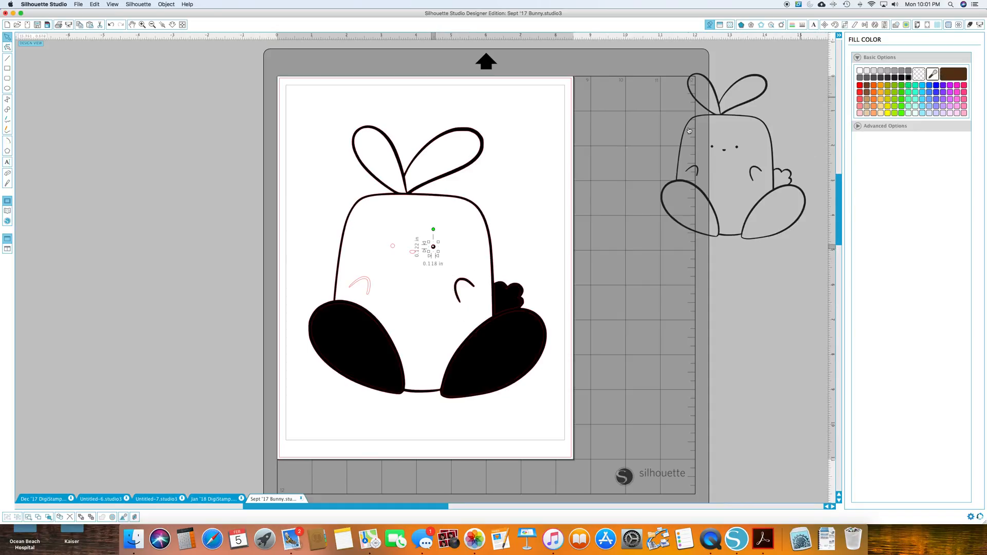
left_click(394, 249)
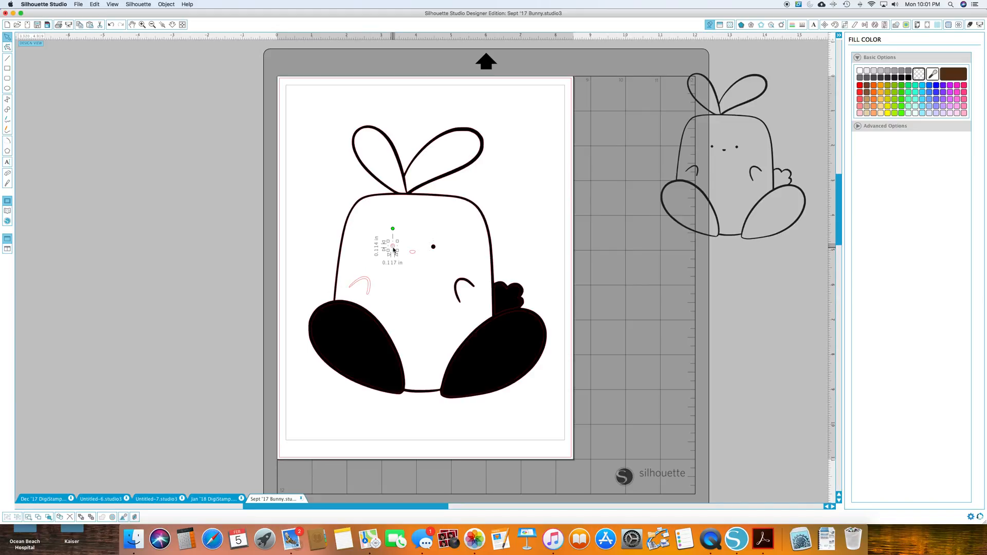
left_click(909, 78)
left_click(414, 254)
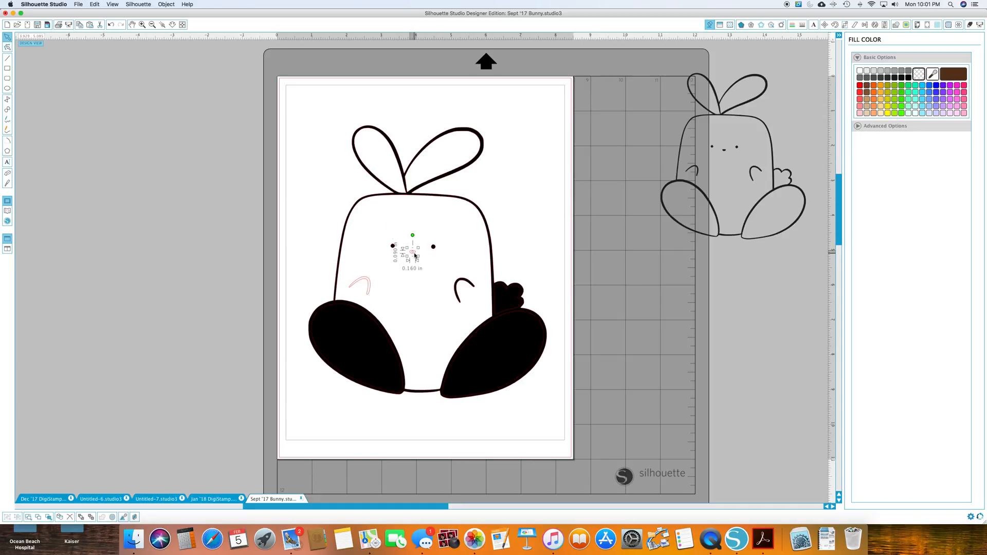
left_click(910, 80)
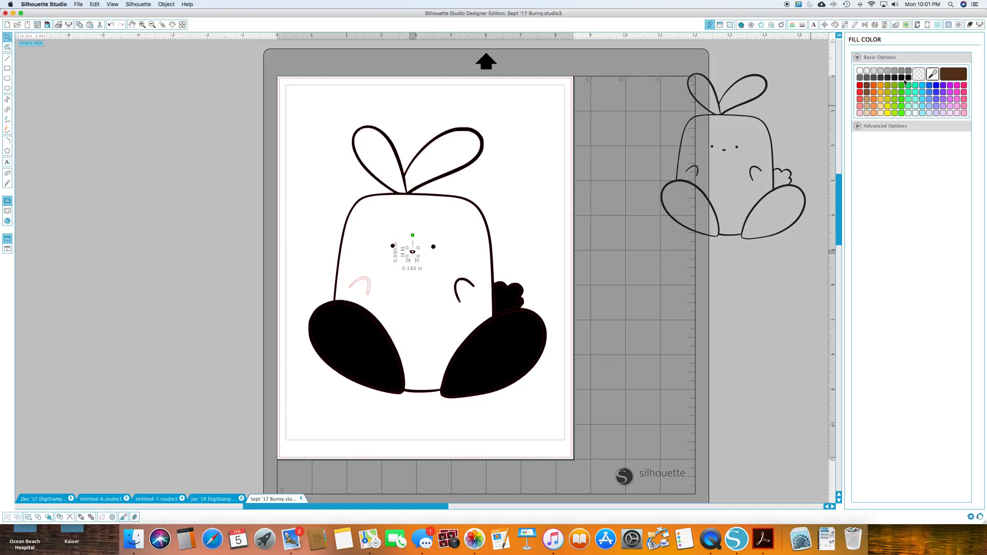
left_click(369, 297)
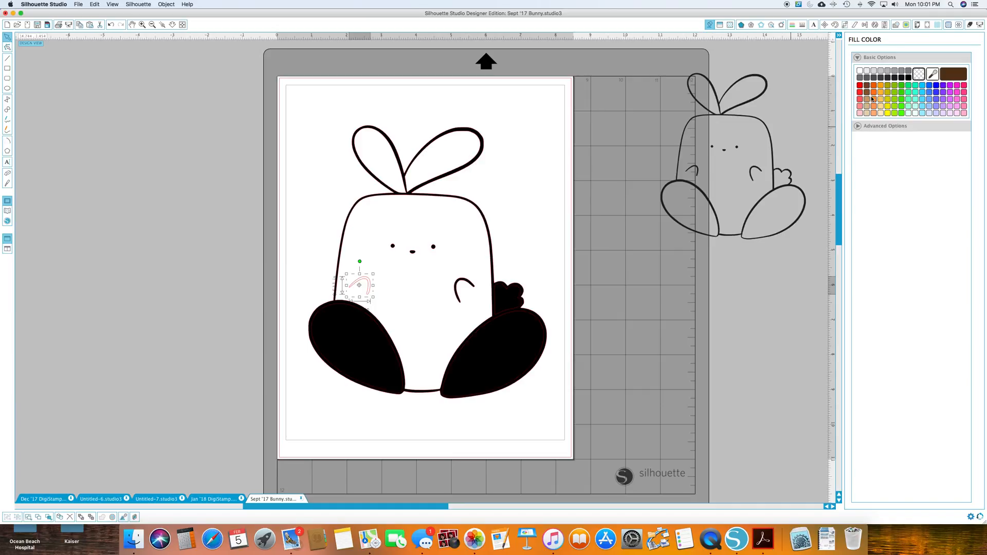
left_click(907, 79)
Fill the bunny's tail and both feet with white and clear the selection
left_click(512, 312)
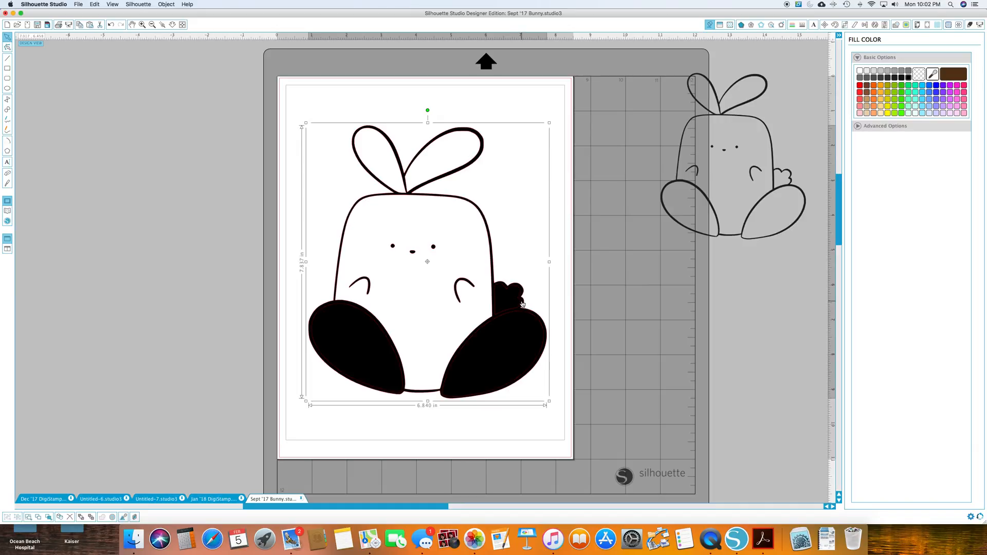
left_click(522, 304)
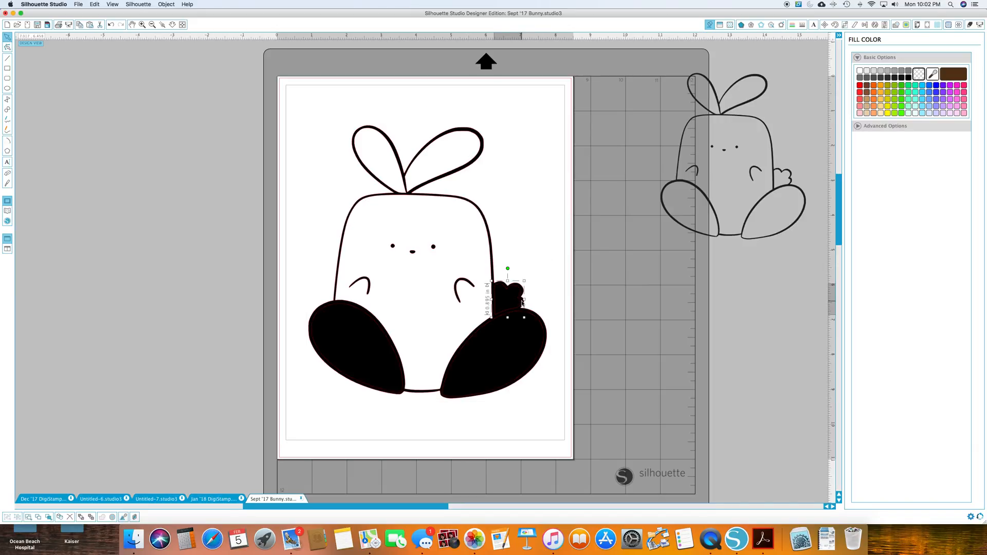
left_click(860, 71)
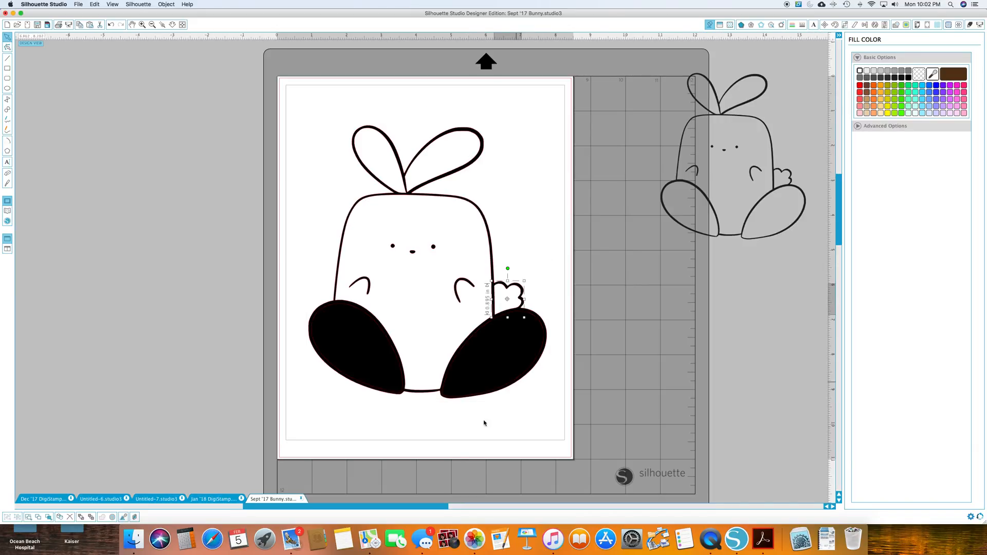
left_click(544, 333)
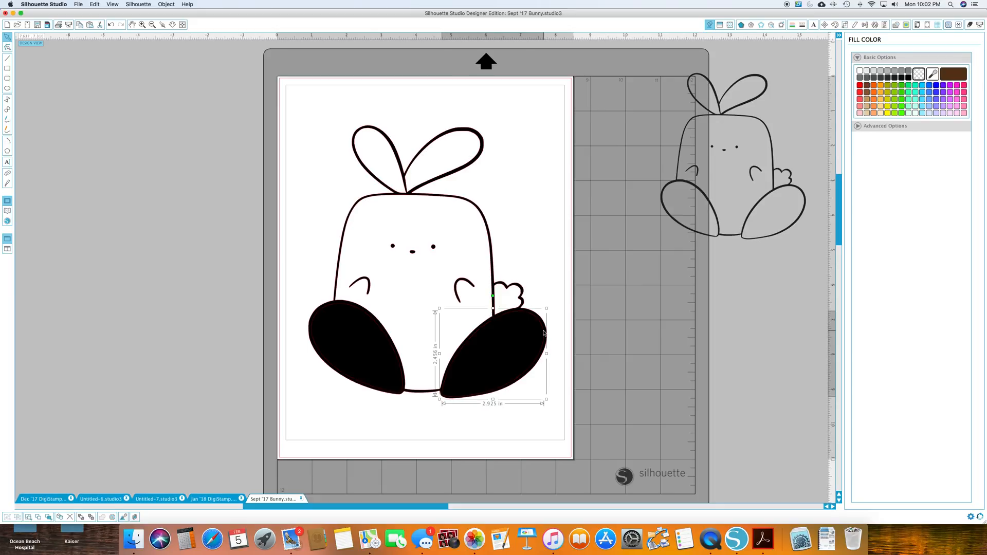
left_click(861, 71)
left_click(325, 310)
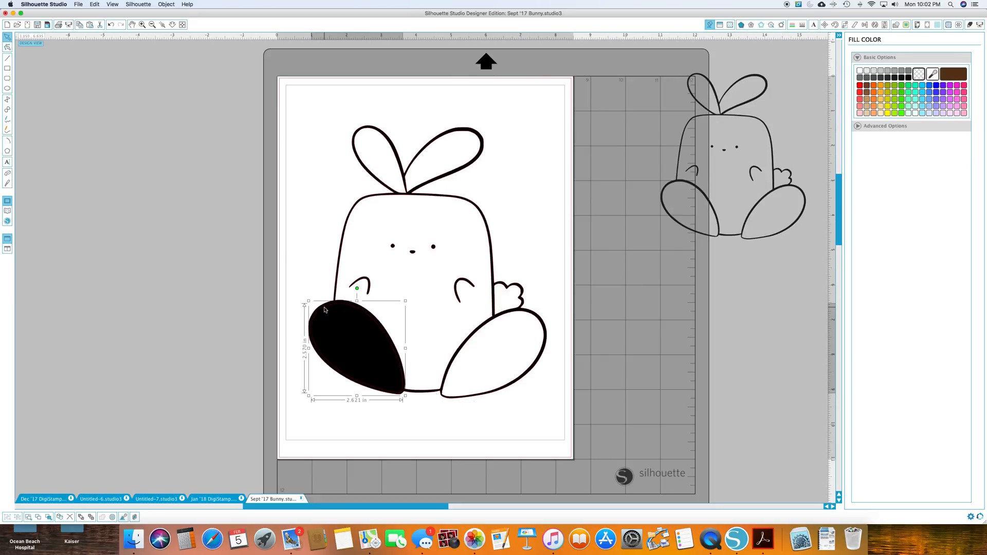
left_click(861, 71)
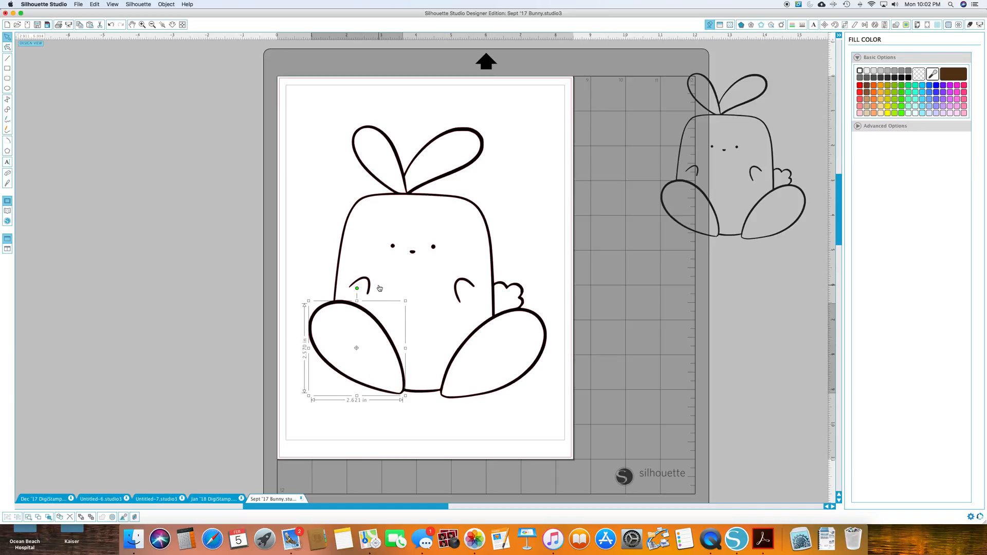
left_click(606, 343)
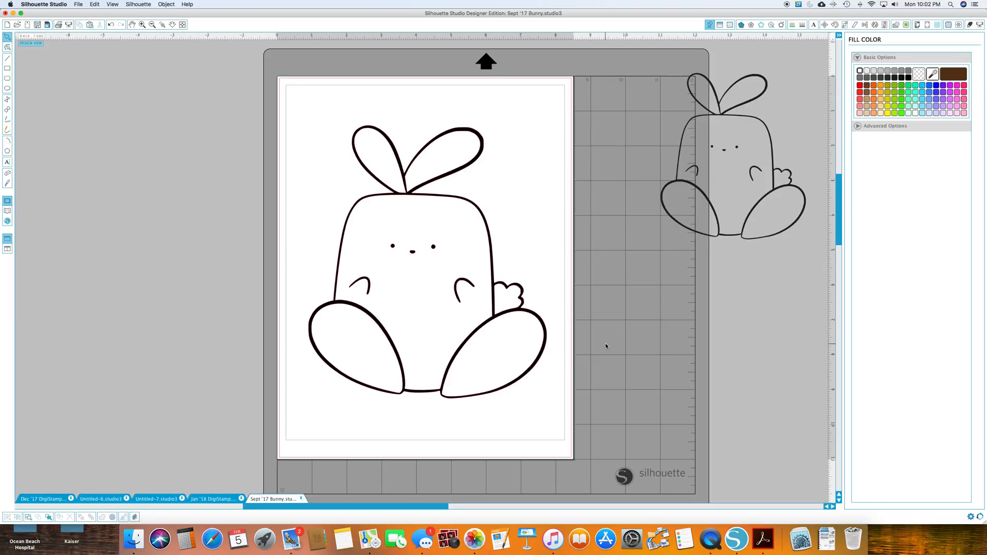
Try a bright pink fill on the bunny's body and restore its white fill
left_click(481, 296)
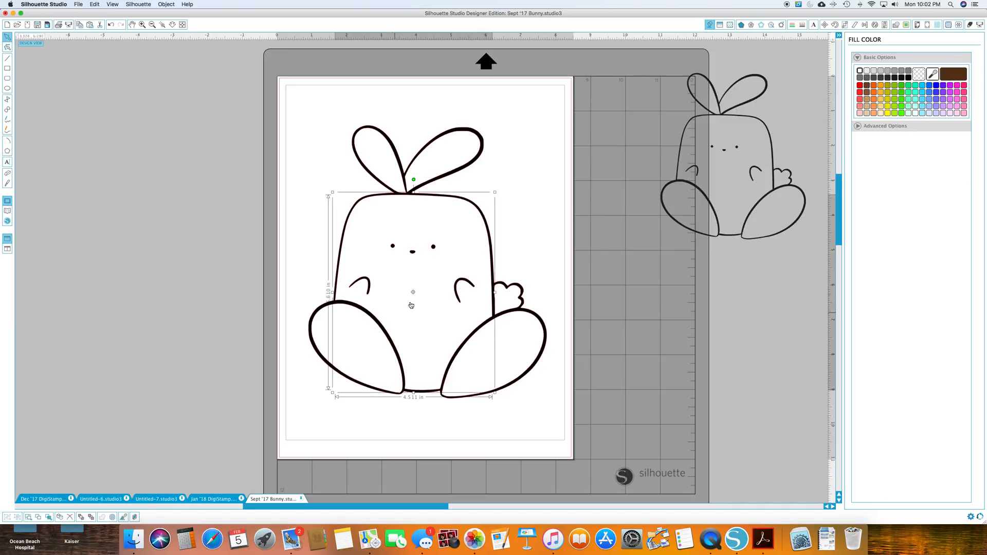
left_click(964, 92)
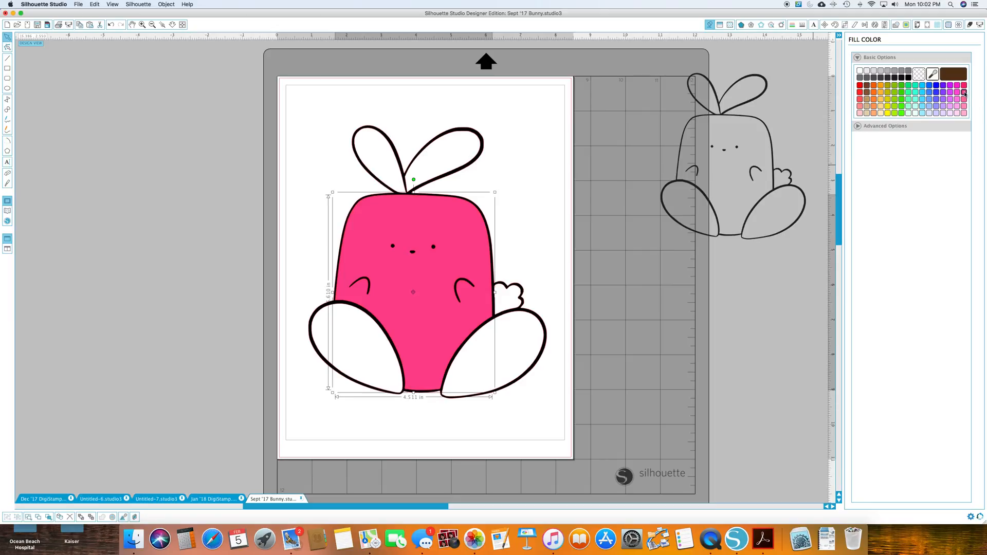
left_click(861, 70)
Fill the bunny's body with the light blue wood-grain pattern from the MommyLhey pattern collection
left_click(729, 25)
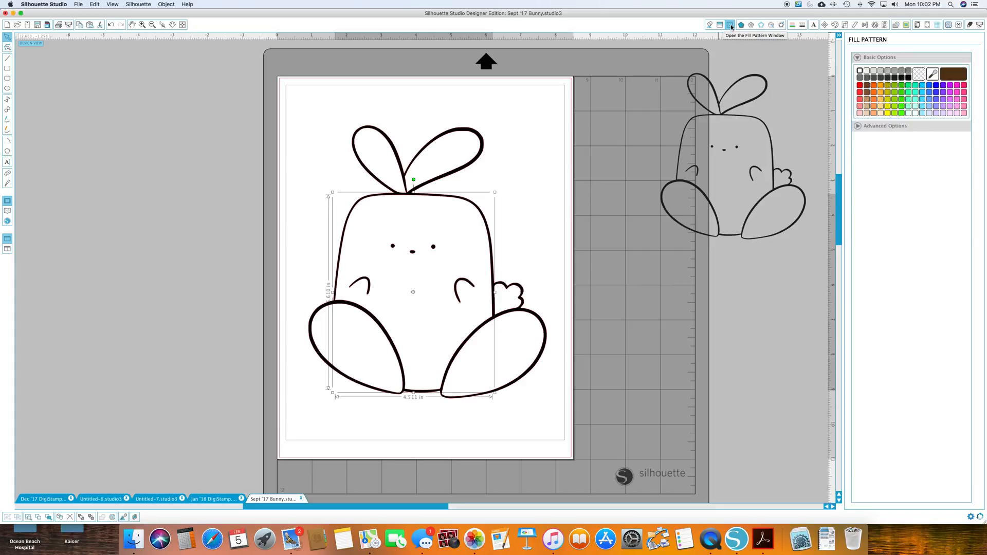
scroll(915, 203, "down", 10)
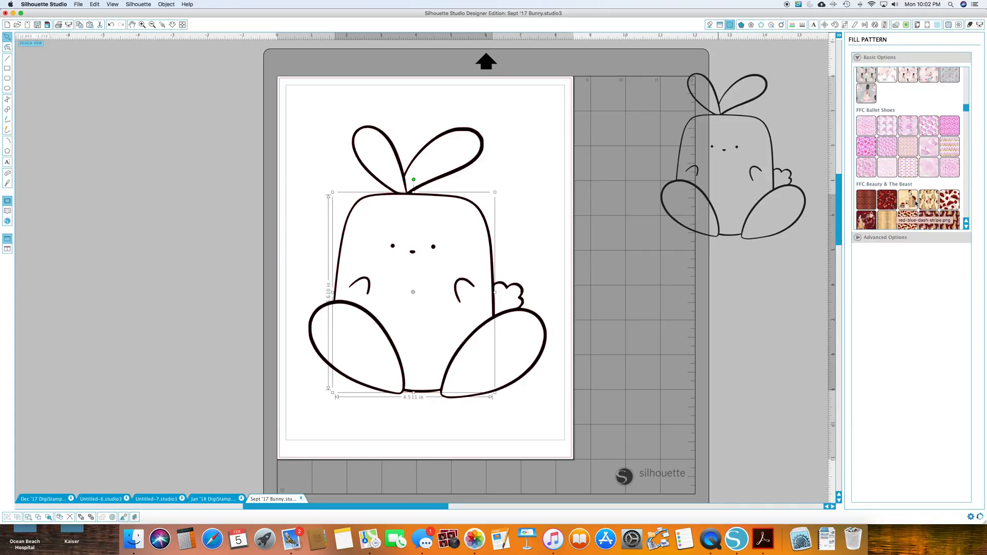
scroll(915, 203, "down", 15)
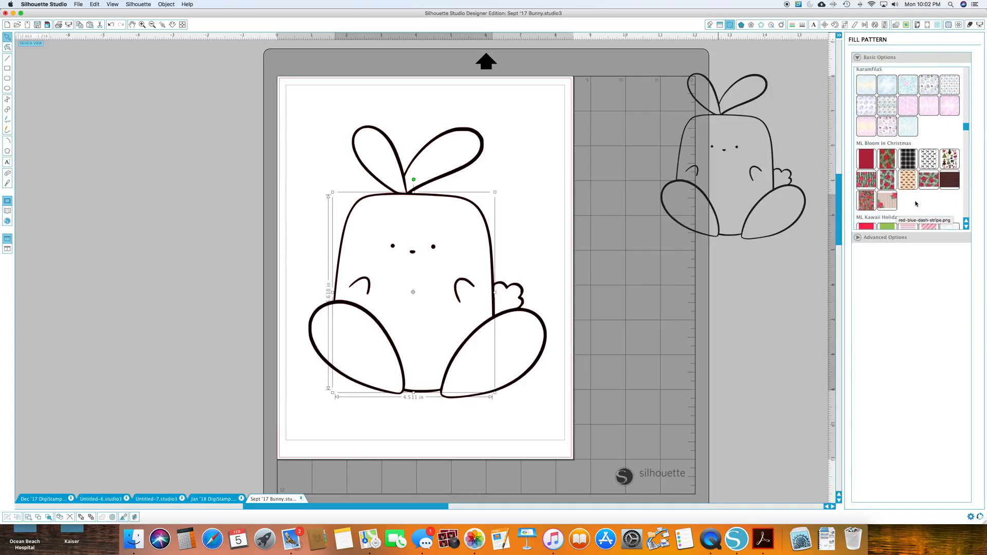
scroll(915, 203, "down", 1)
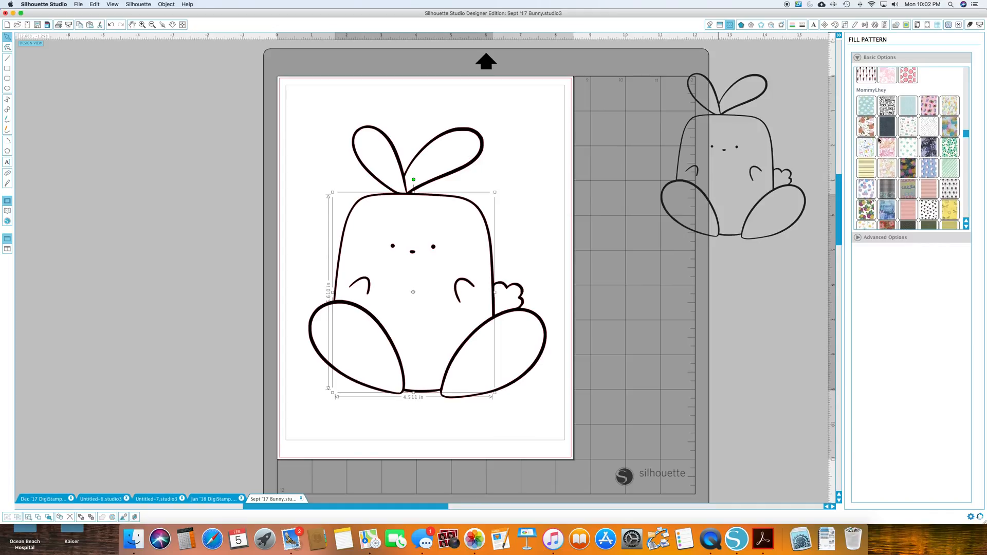
left_click(908, 111)
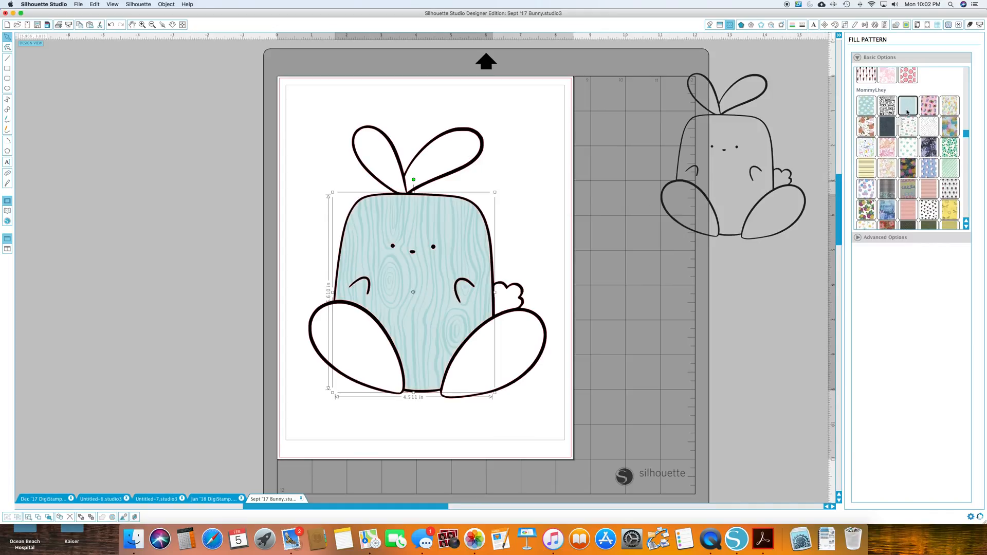
Fill the bunny's body and right foot with the peach pattern of light dashes from the MommyLhey collection
scroll(908, 111, "down", 8)
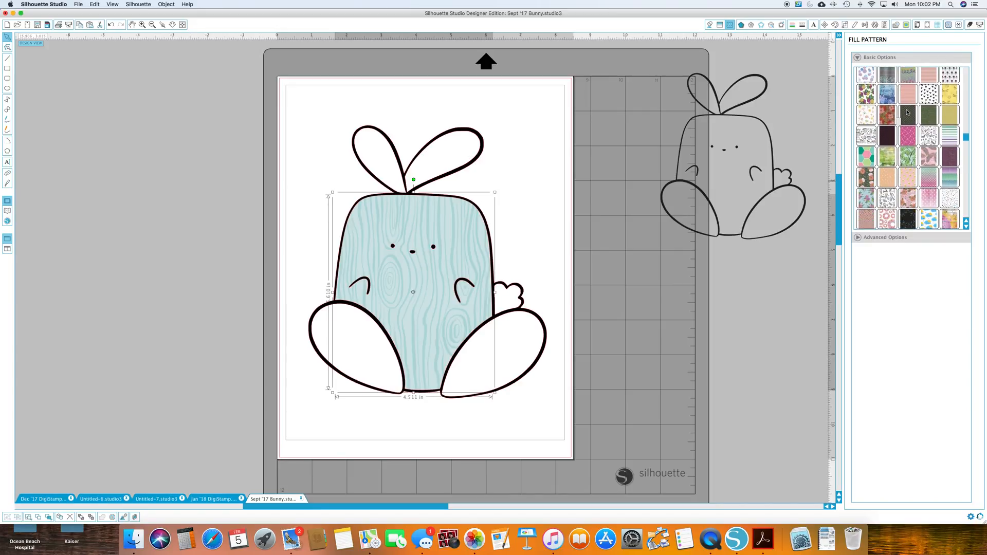
scroll(908, 112, "down", 2)
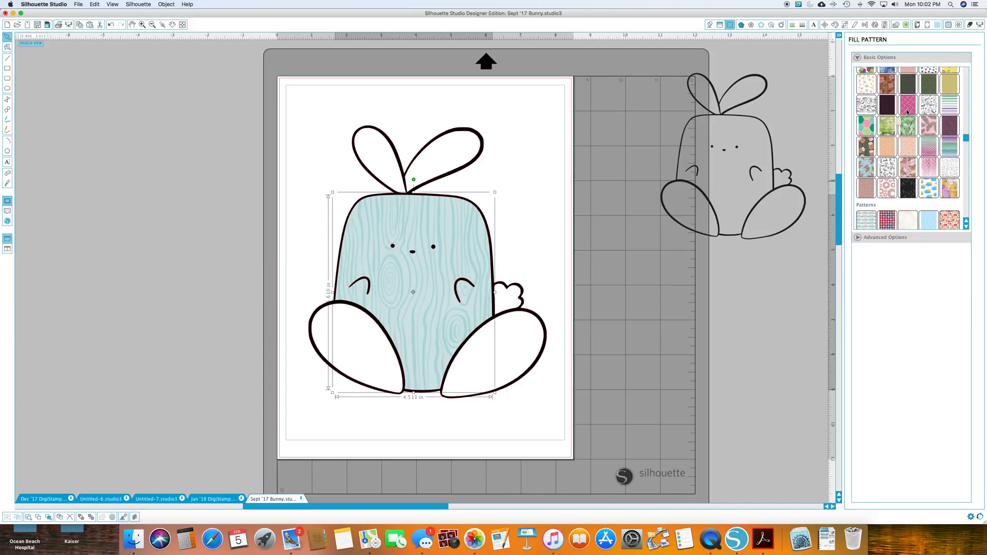
left_click(889, 149)
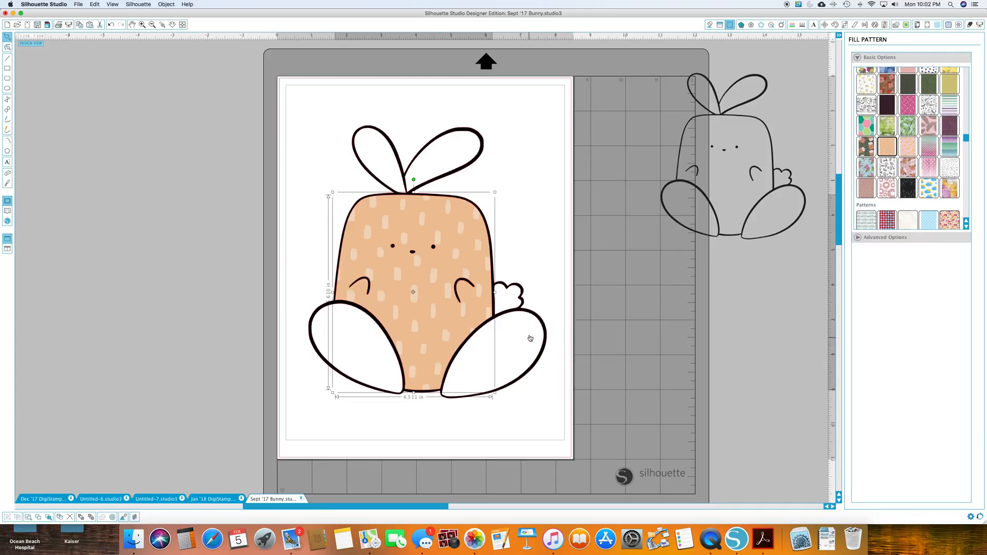
left_click(528, 318)
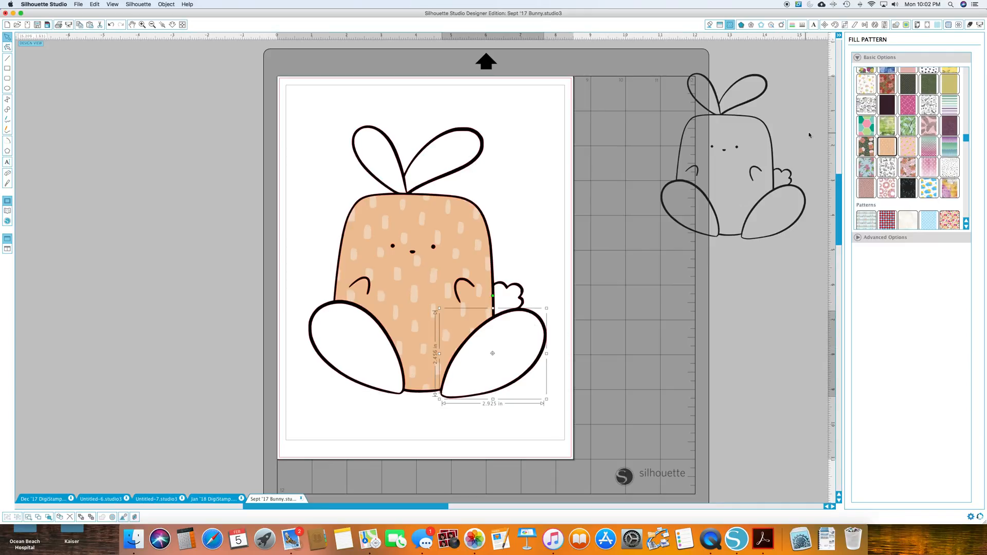
left_click(895, 152)
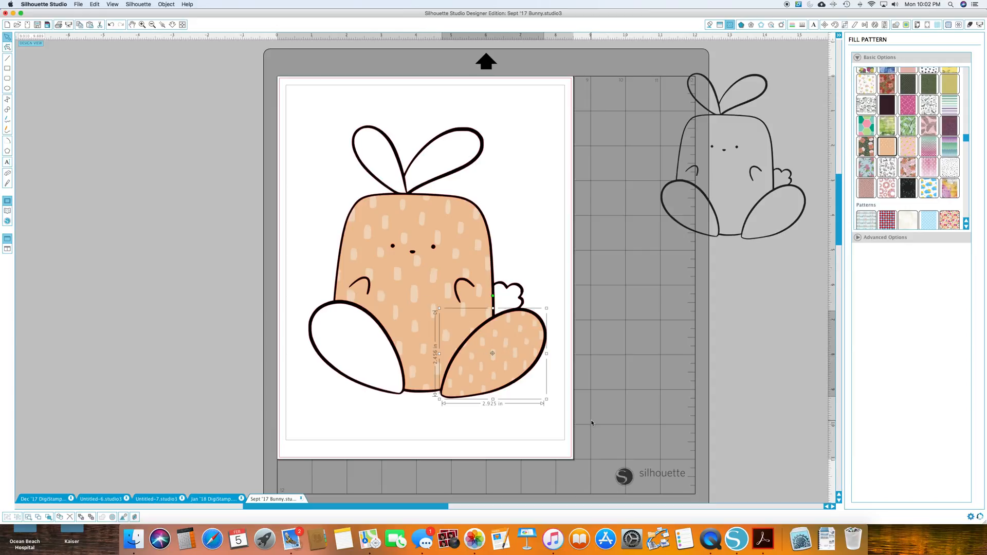
Fill the tail with the same peach dash pattern and adjust its pattern scale in the advanced options
left_click(511, 299)
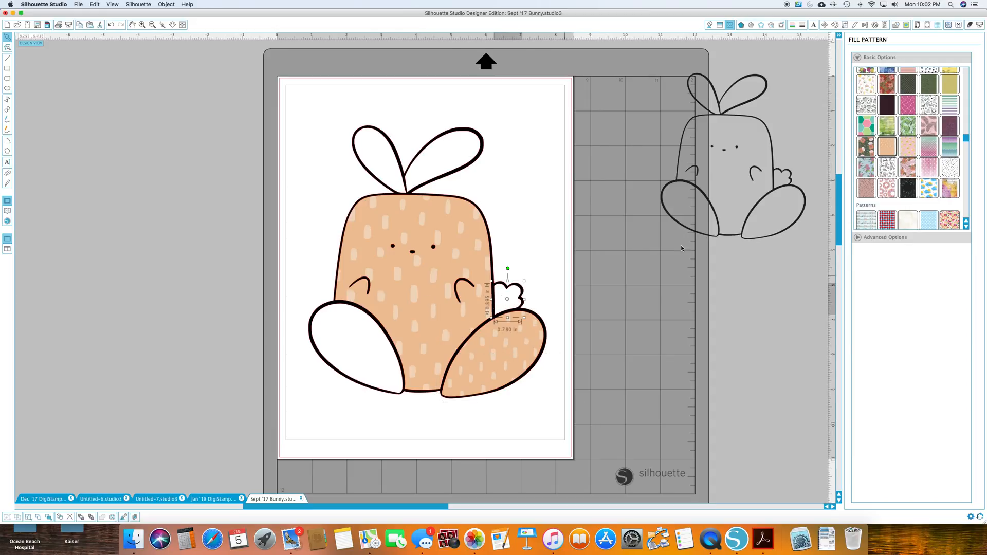
left_click(890, 147)
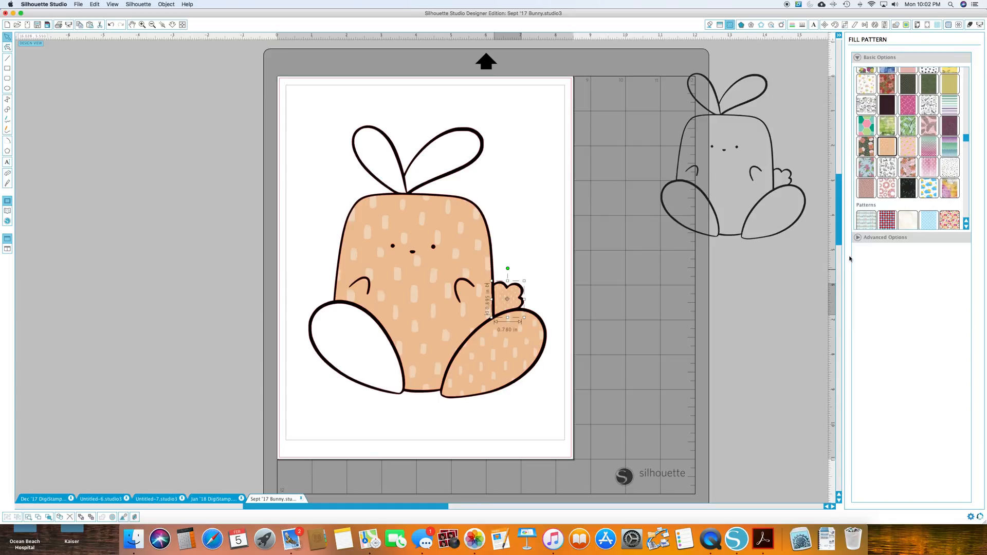
left_click(857, 240)
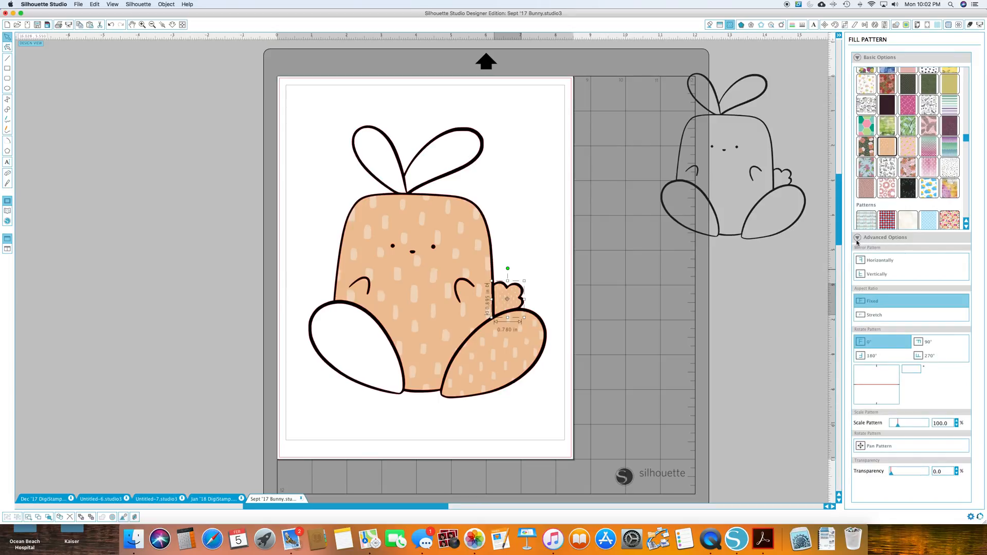
left_click_drag(898, 428, 914, 431)
Fill the bunny's left foot and right ear with the same peach dash pattern
left_click(337, 307)
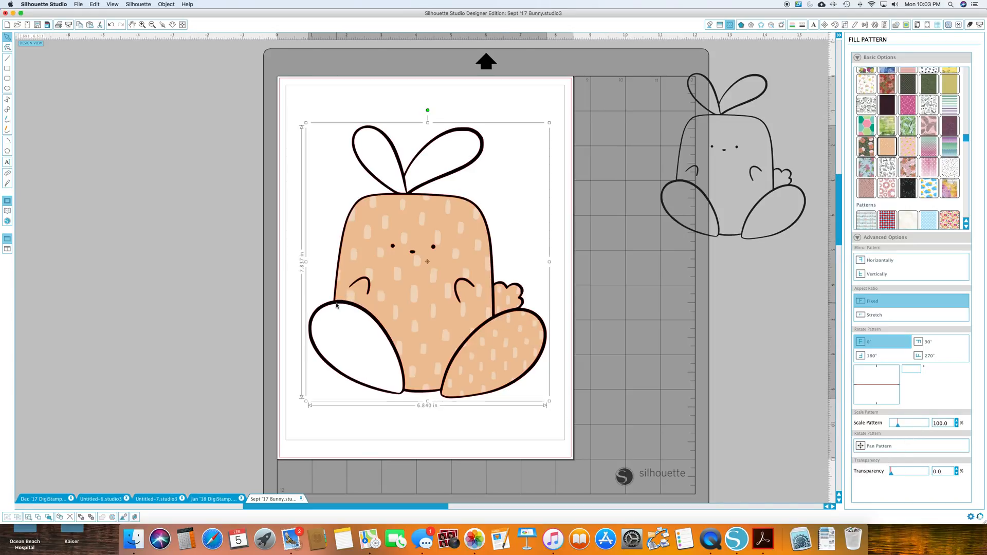
left_click(337, 308)
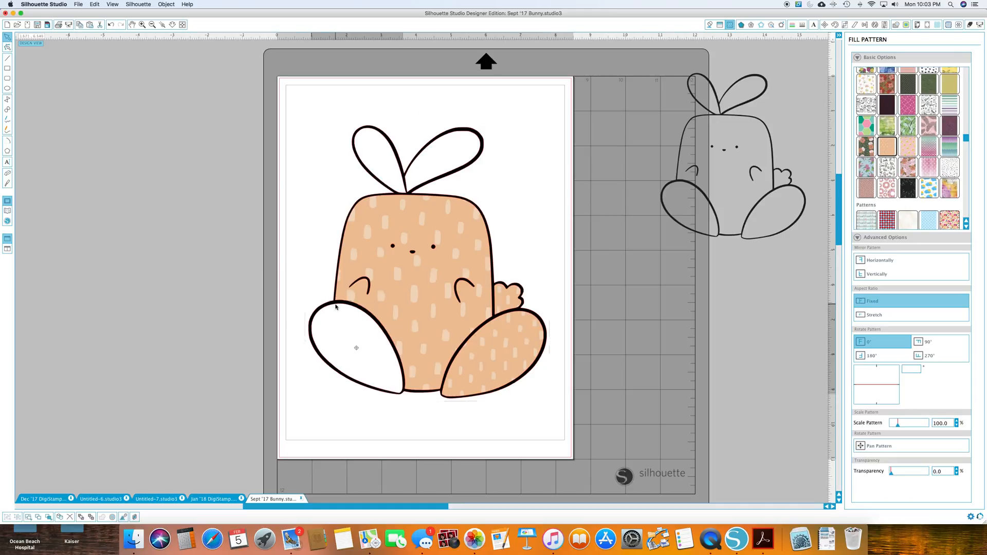
left_click(886, 147)
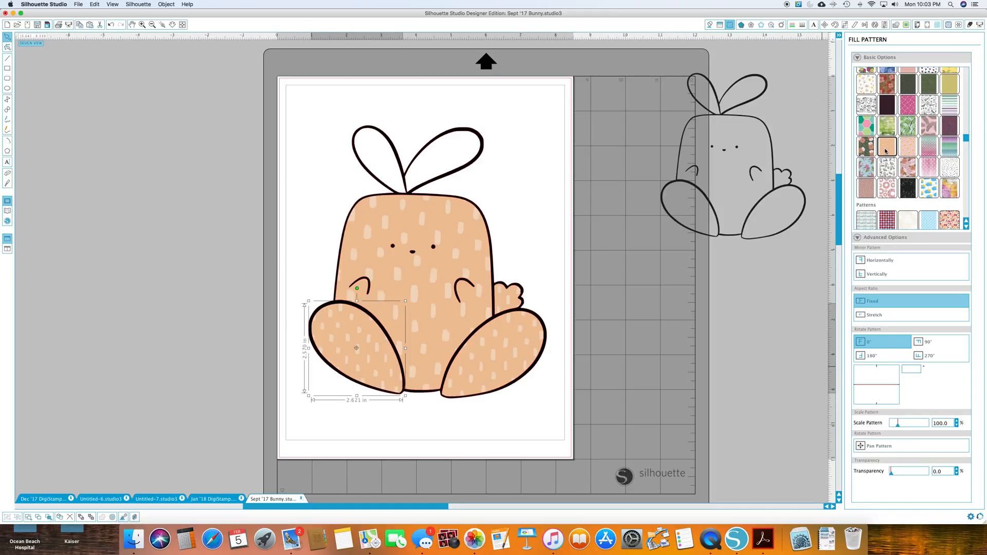
left_click(443, 141)
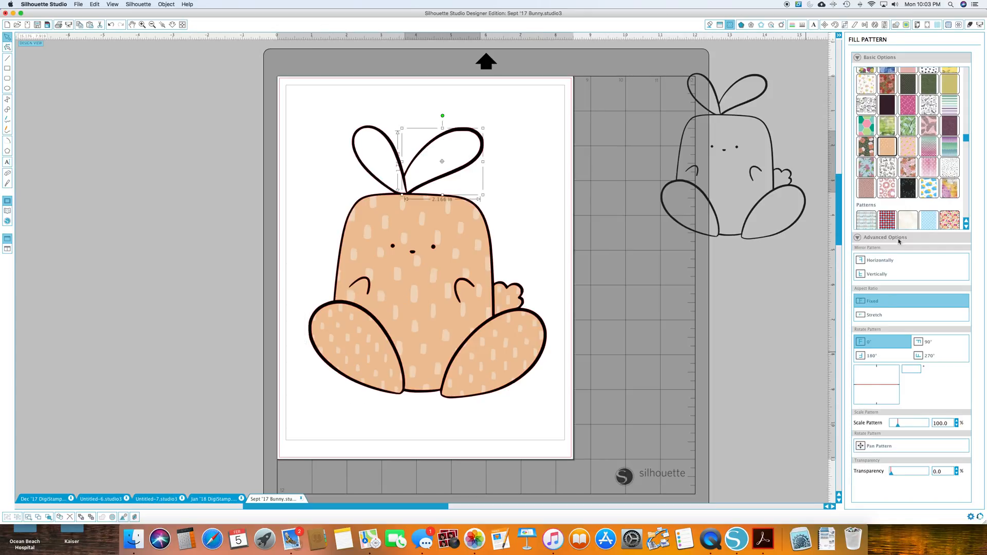
left_click(883, 148)
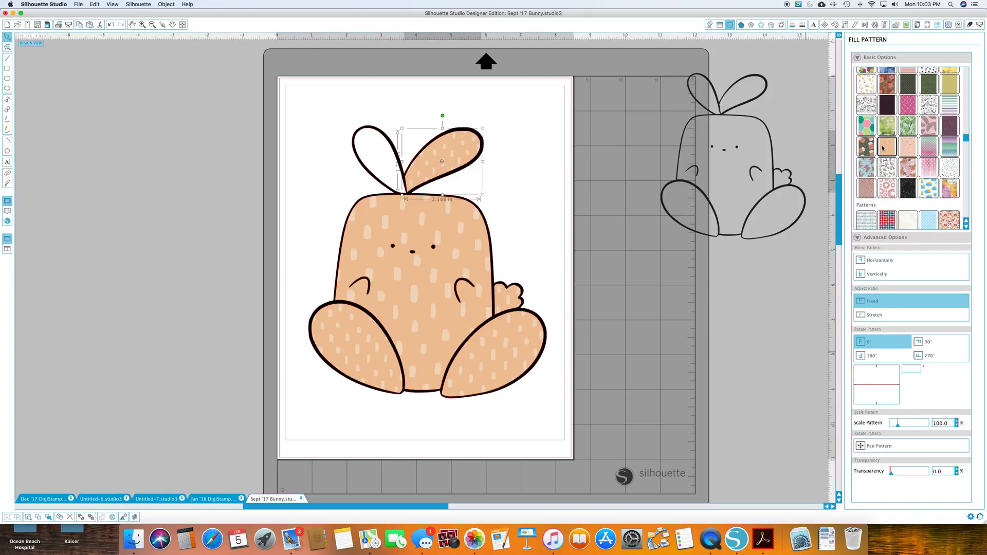
Fill the bunny's left ear with the same peach dash pattern, scale the pattern to 191.5% and pan it within the ear
left_click(361, 133)
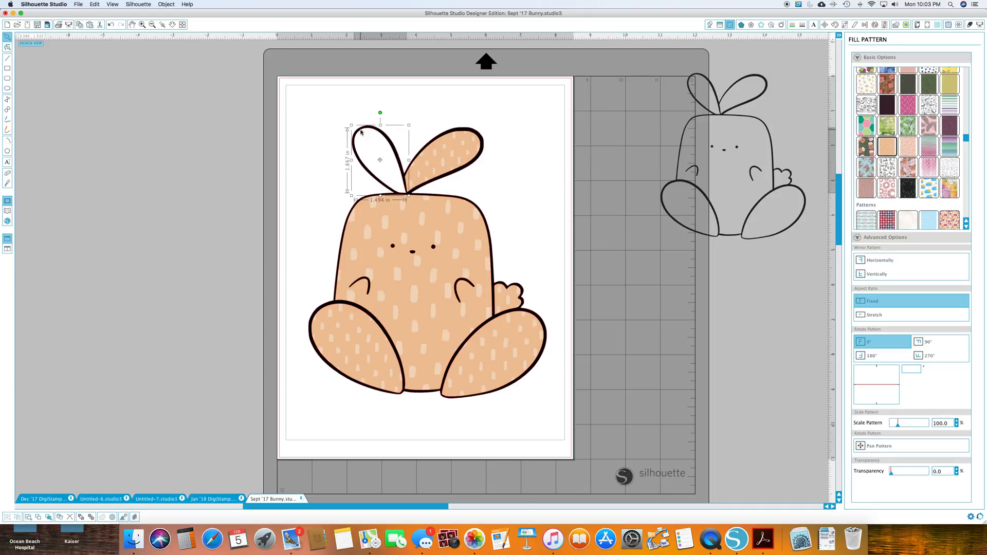
left_click(888, 149)
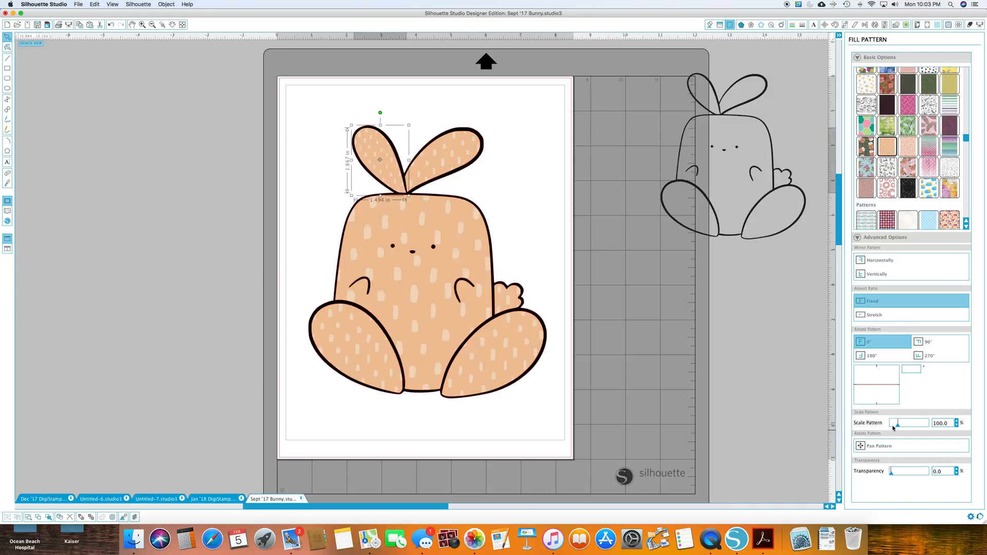
left_click_drag(898, 425, 905, 425)
left_click(863, 448)
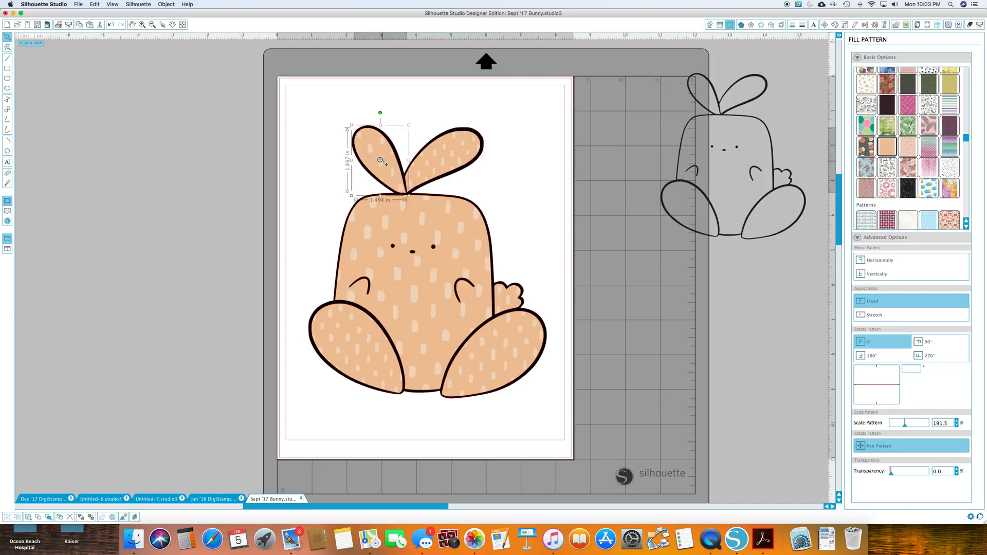
mouse_move(380, 161)
left_mouse_down()
mouse_move(390, 172)
mouse_move(381, 176)
mouse_move(371, 154)
left_mouse_up()
left_click(561, 216)
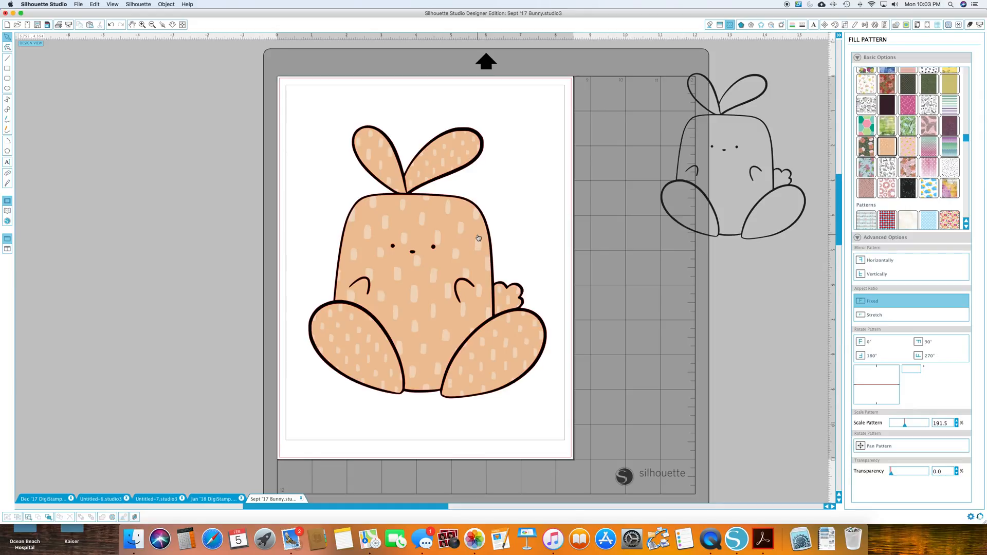
View the Jan '18 DigiStamp and Untitled-7 documents, ending on the Untitled-6 document with the coffee-drinking woman
left_click(211, 499)
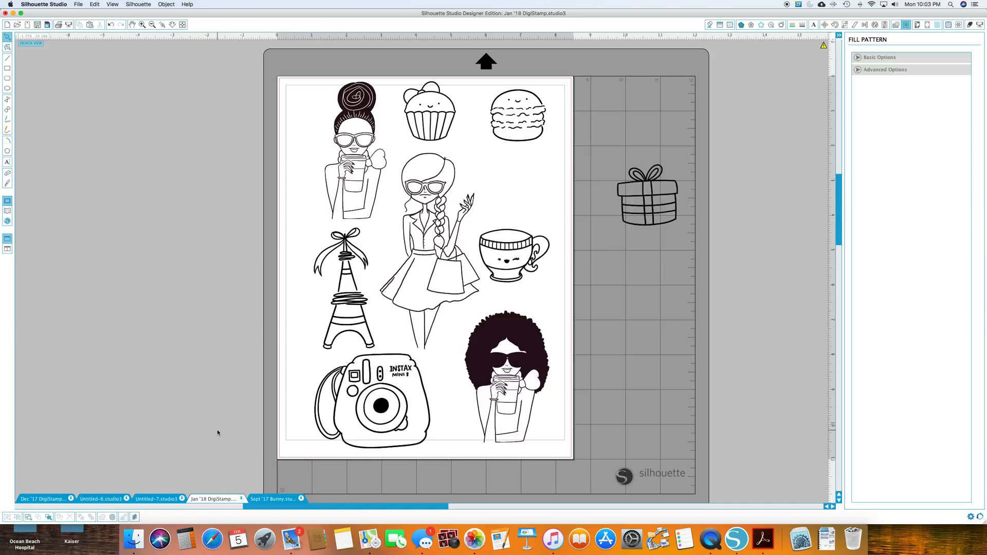
left_click(150, 500)
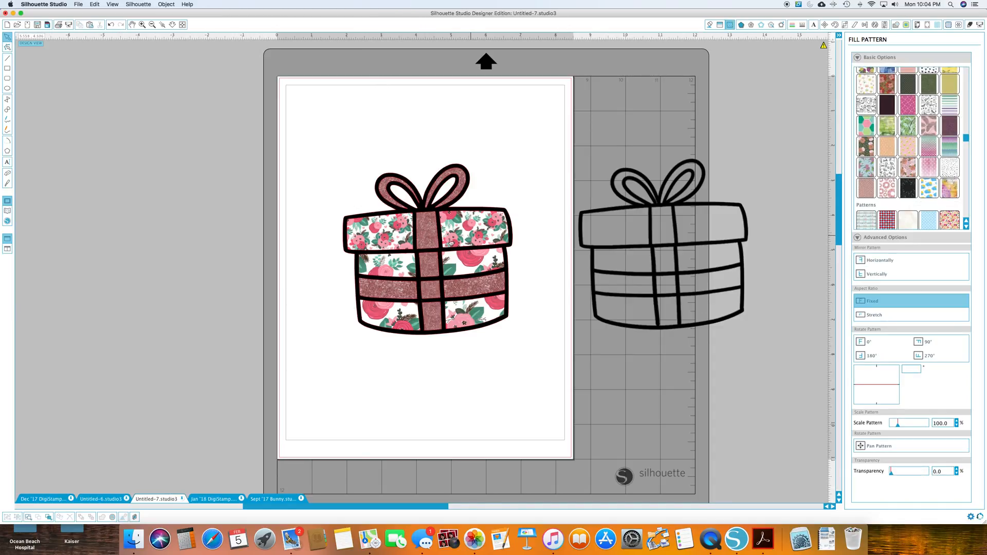
left_click(101, 500)
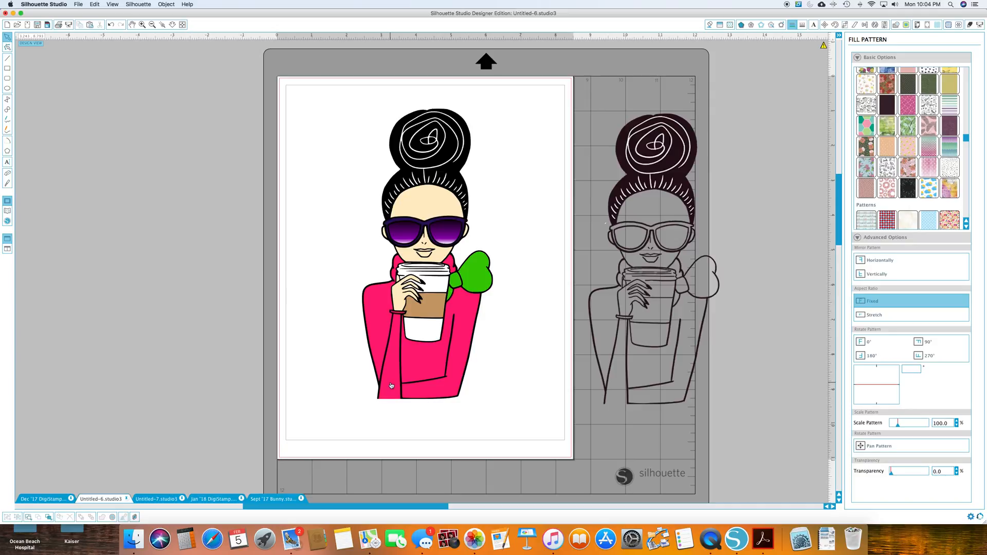
mouse_move(391, 386)
left_mouse_down()
mouse_move(327, 379)
mouse_move(391, 384)
left_mouse_up()
left_click_drag(315, 105, 483, 392)
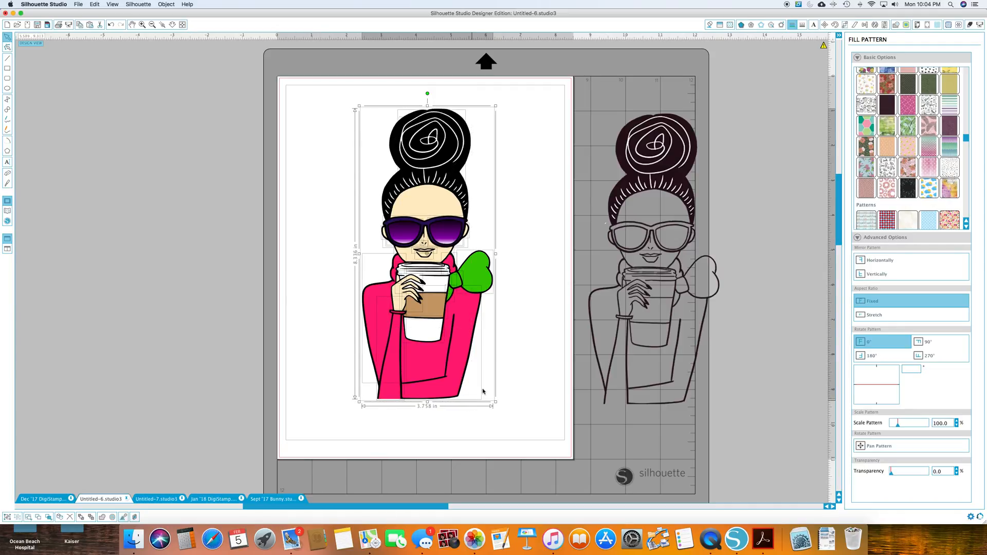
left_click(792, 24)
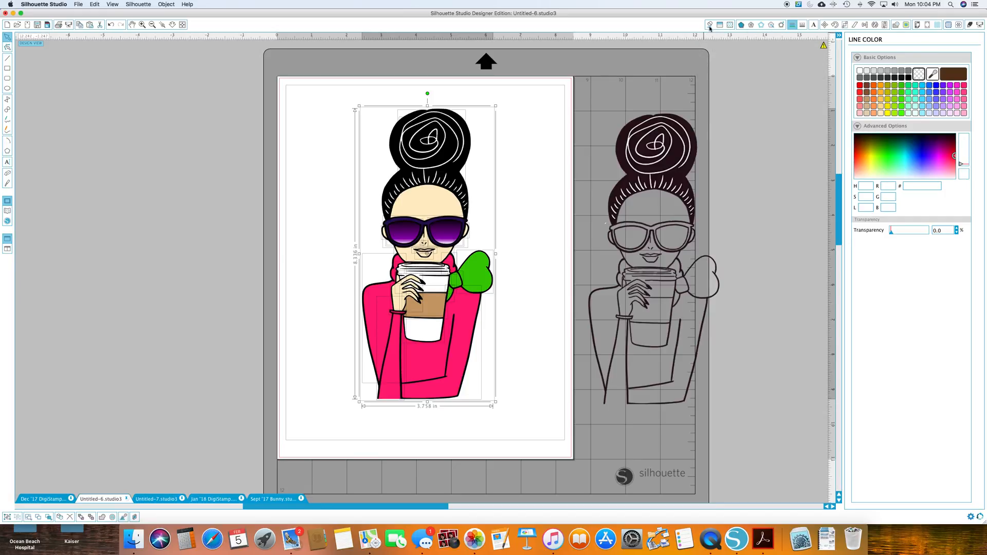
left_click(714, 50)
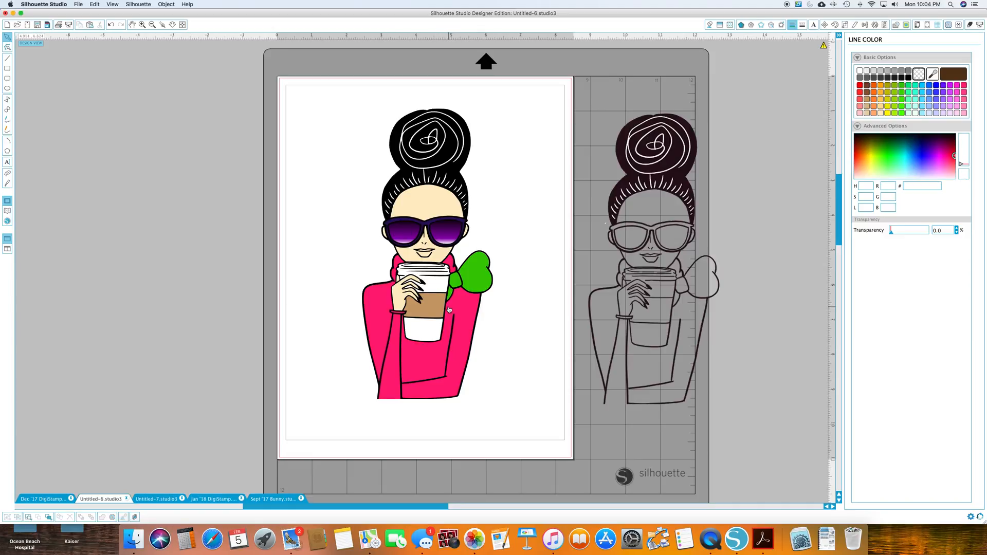
Fill the woman's pink torso and left shoulder shapes with the light blue floral pattern
left_click(730, 26)
scroll(916, 139, "down", 10)
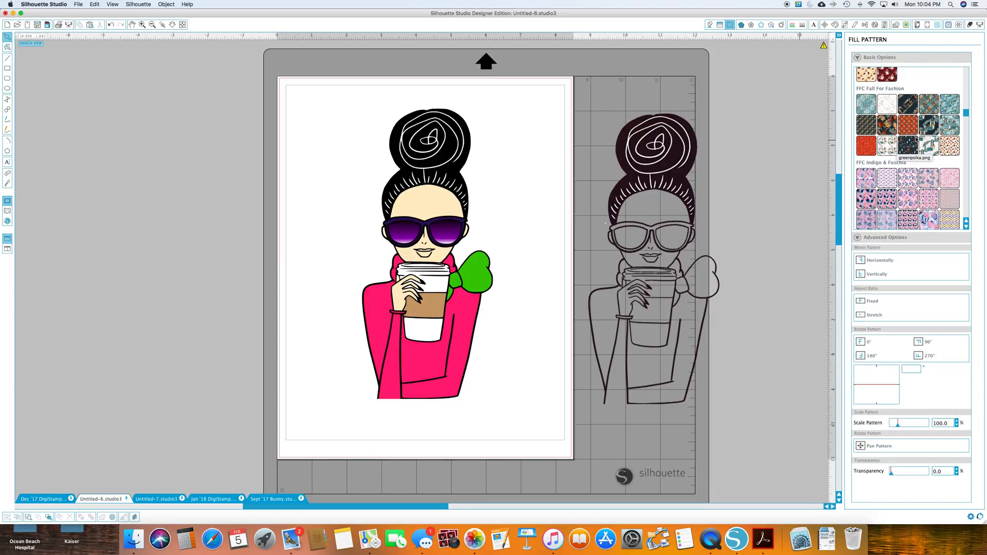
scroll(917, 139, "down", 10)
scroll(916, 139, "down", 15)
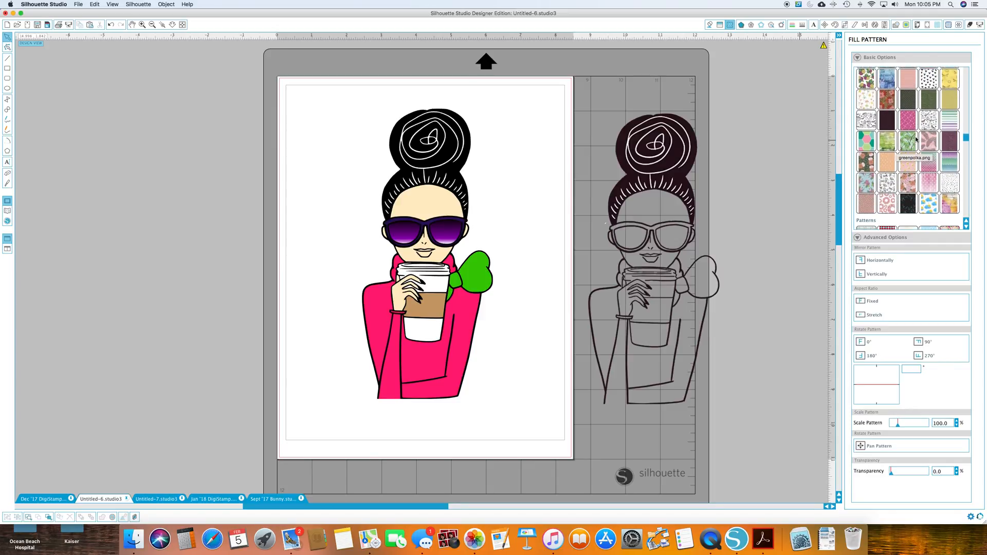
scroll(916, 139, "down", 1)
left_click(459, 341)
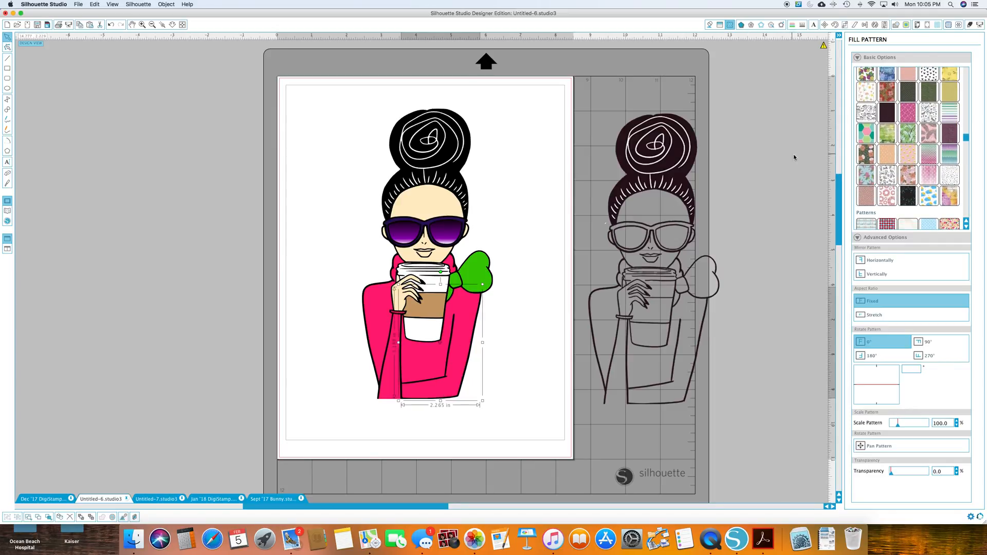
left_click(868, 178)
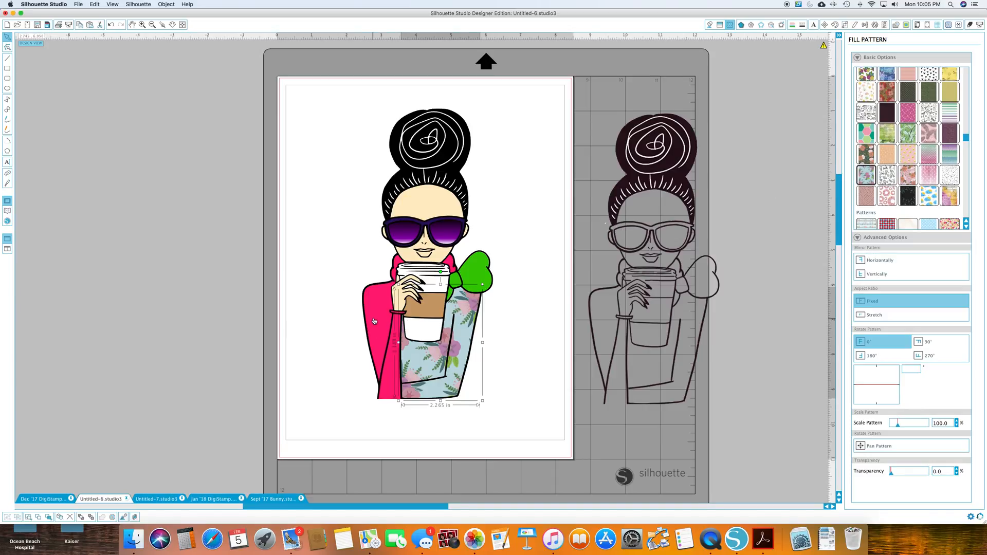
left_click(373, 321)
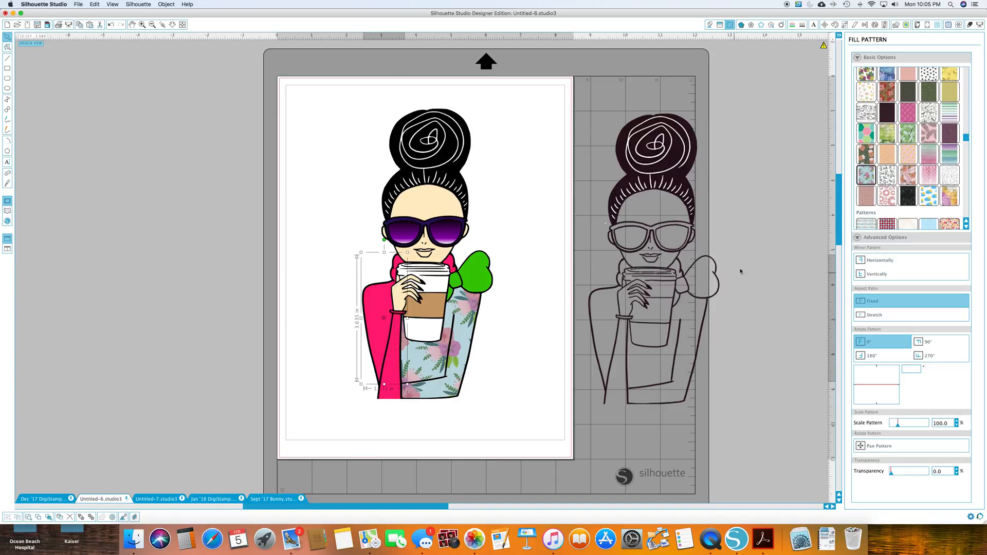
left_click(866, 177)
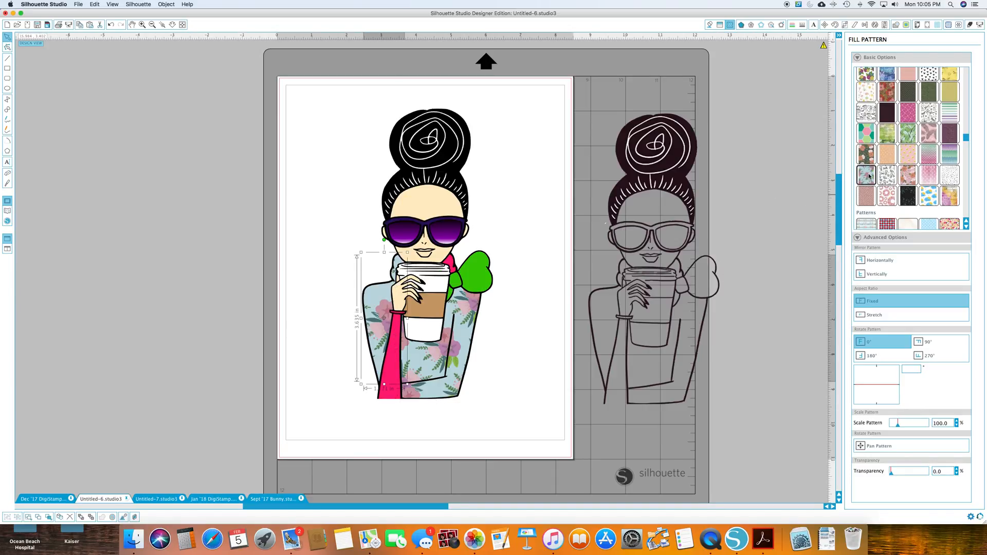
Fill the pink forearm sleeve with the same light blue floral pattern and pan the pattern slightly within it
left_click(385, 454)
left_click(389, 395)
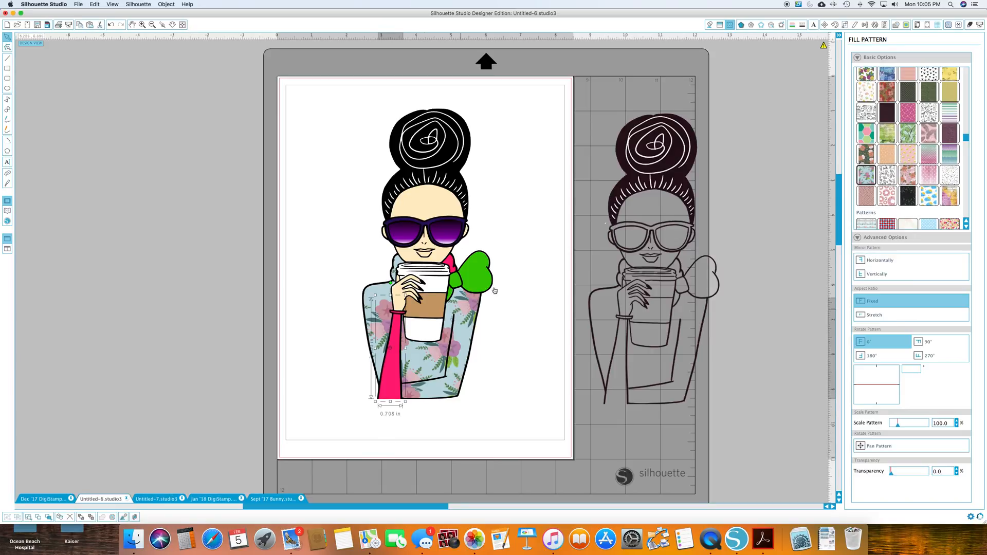
left_click(869, 177)
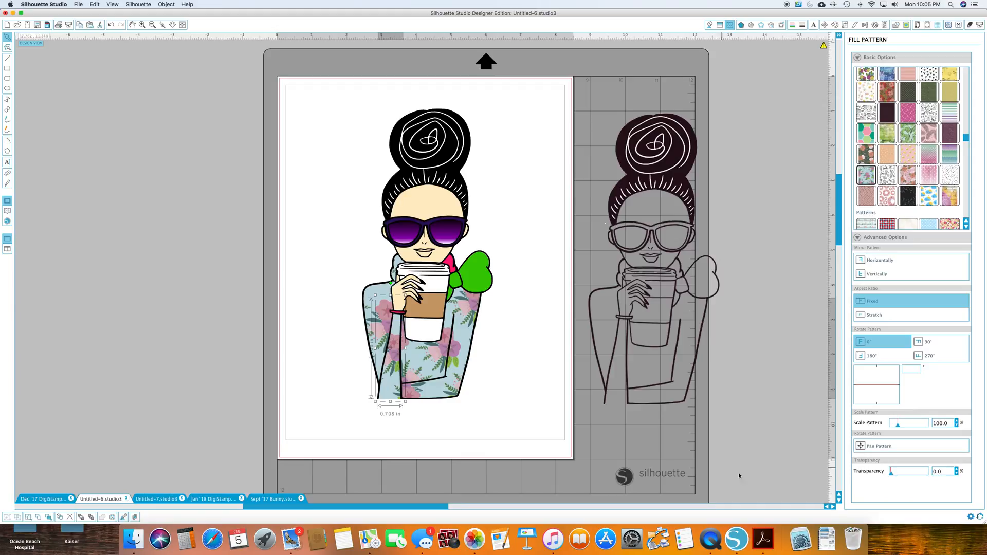
left_click(866, 447)
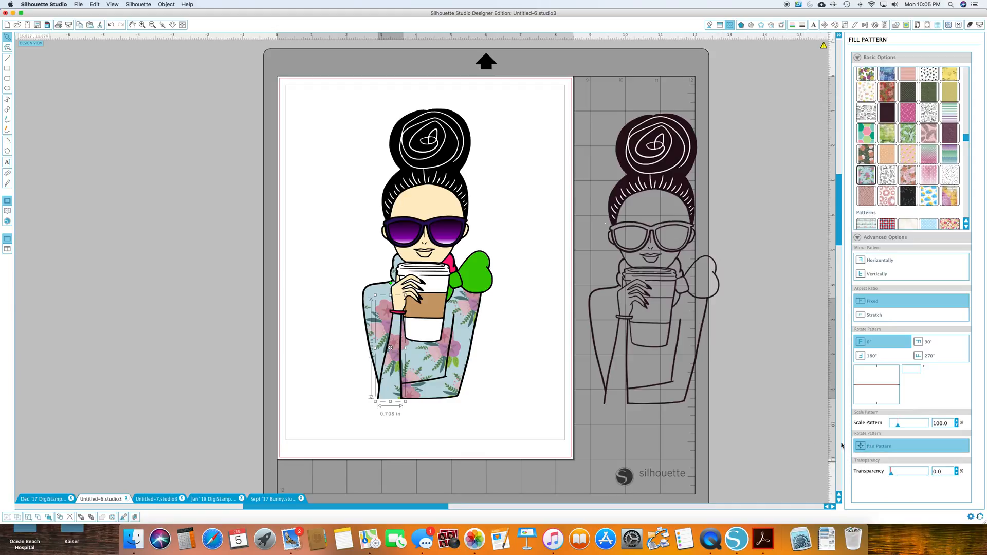
mouse_move(391, 349)
left_mouse_down()
mouse_move(388, 378)
mouse_move(391, 362)
left_mouse_up()
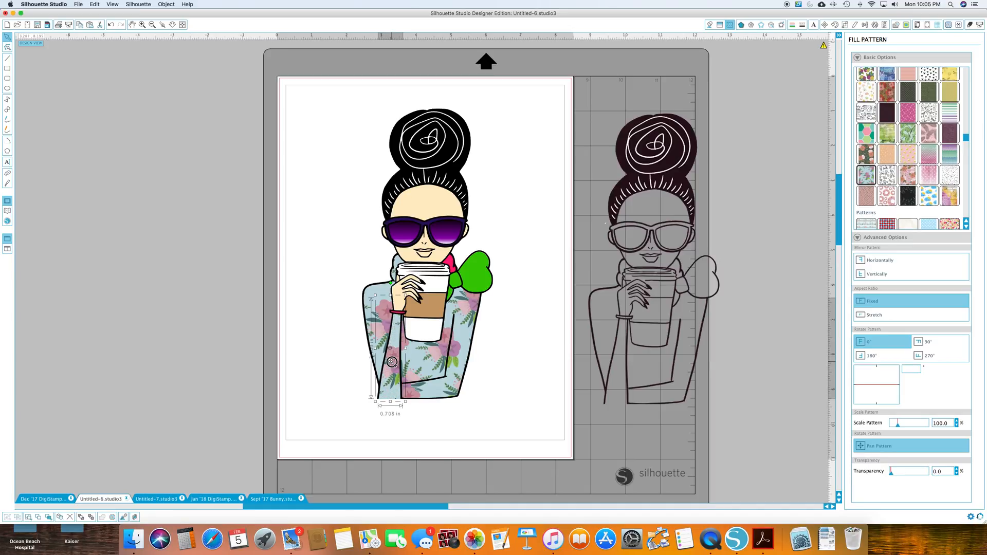
left_click(464, 350)
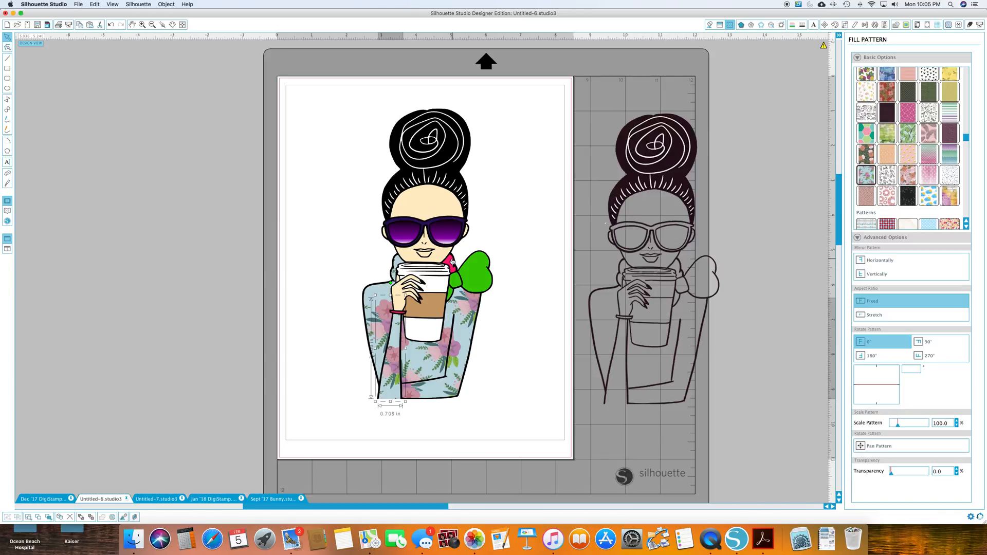
Fill the right collar piece with the light blue floral pattern at 500% scale, and give the bracelet the same pattern
left_click(452, 262)
left_click(865, 183)
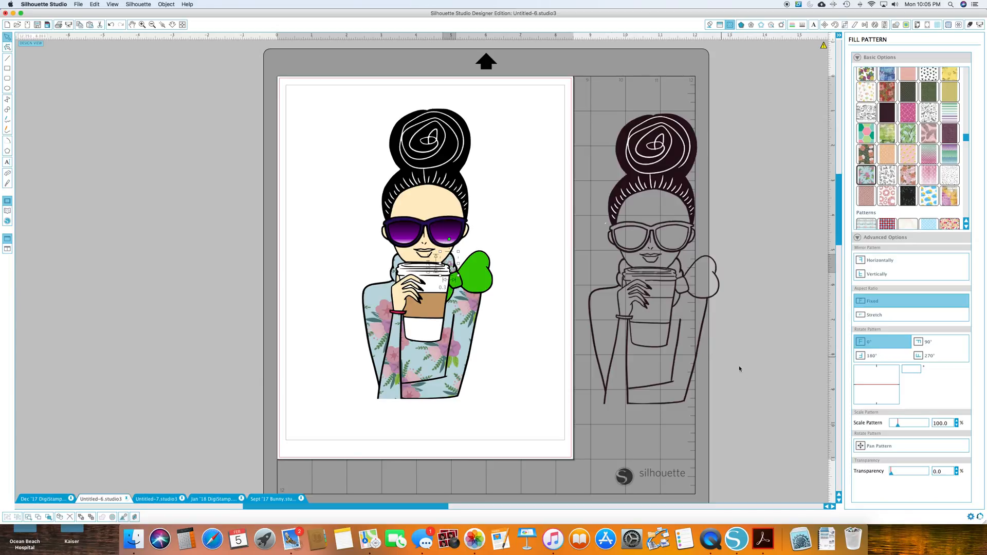
left_click_drag(898, 423, 930, 425)
left_click(525, 412)
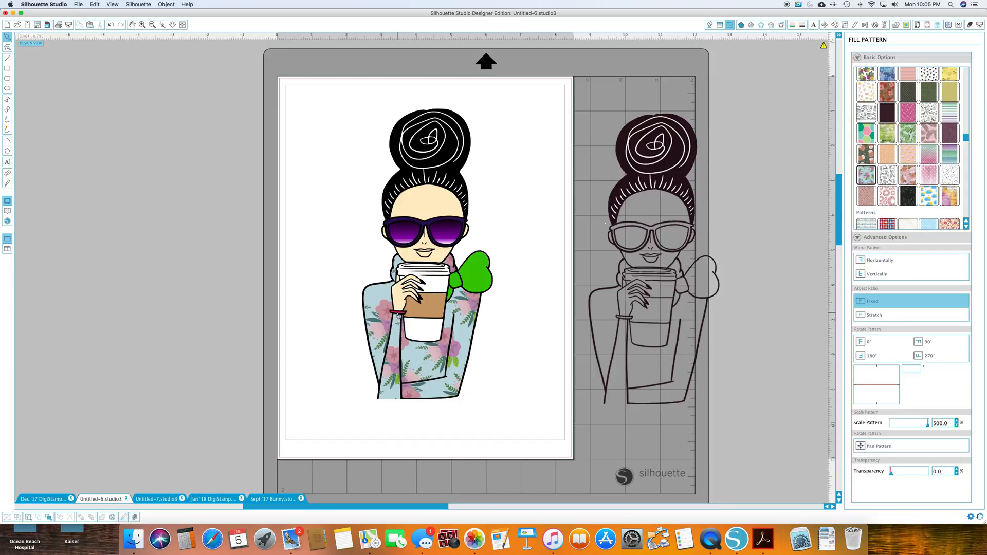
left_click(399, 313)
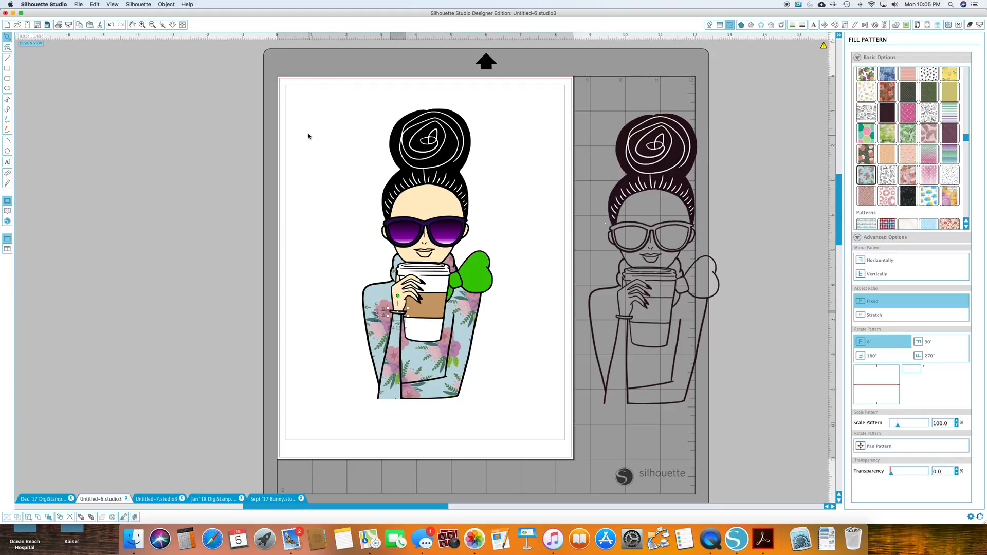
Group all shapes of the colored woman, try the peach dash pattern on the group and undo that fill
left_click_drag(308, 130, 520, 413)
right_click(419, 321)
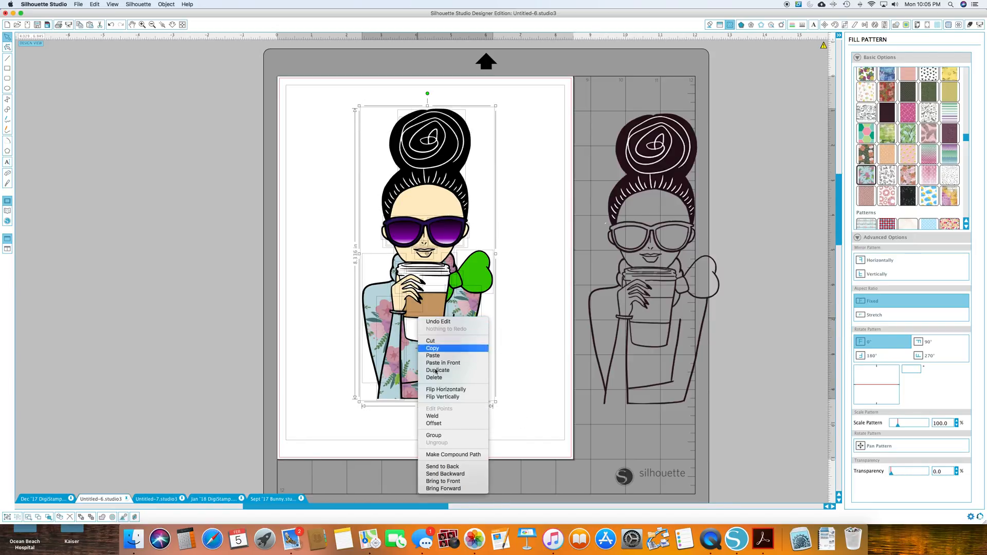
left_click(450, 436)
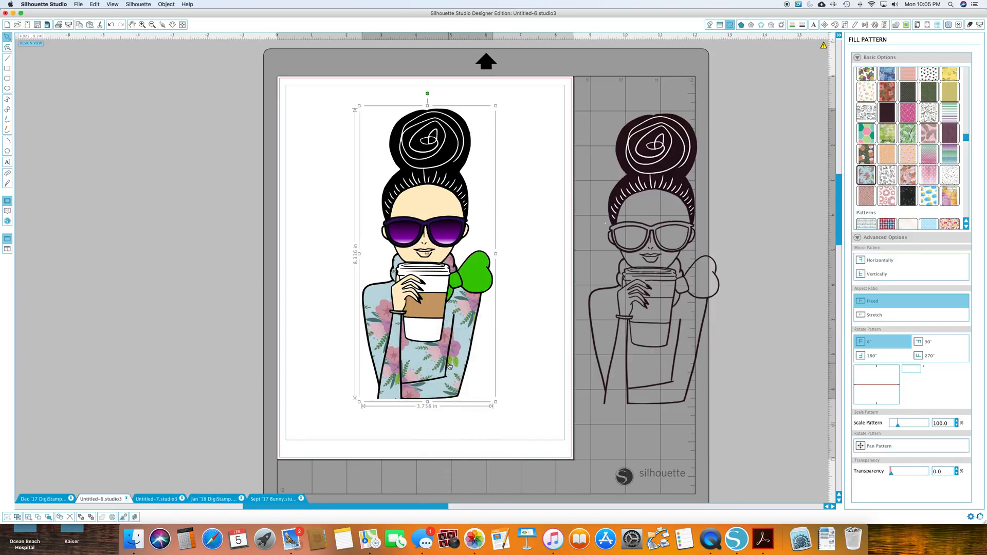
left_click(889, 154)
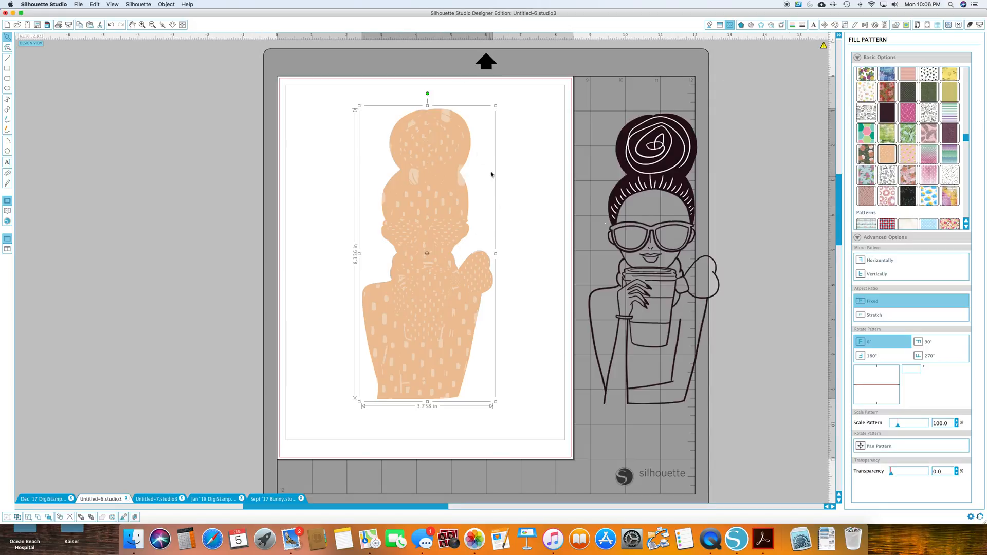
left_click(111, 25)
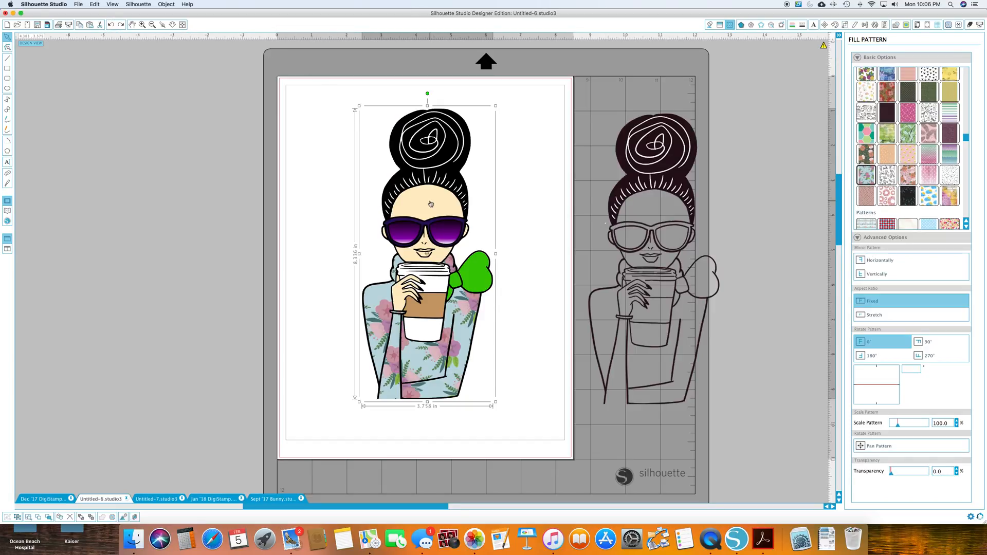
Ungroup the colored woman back into separate shapes and deselect them
right_click(431, 204)
left_click(458, 319)
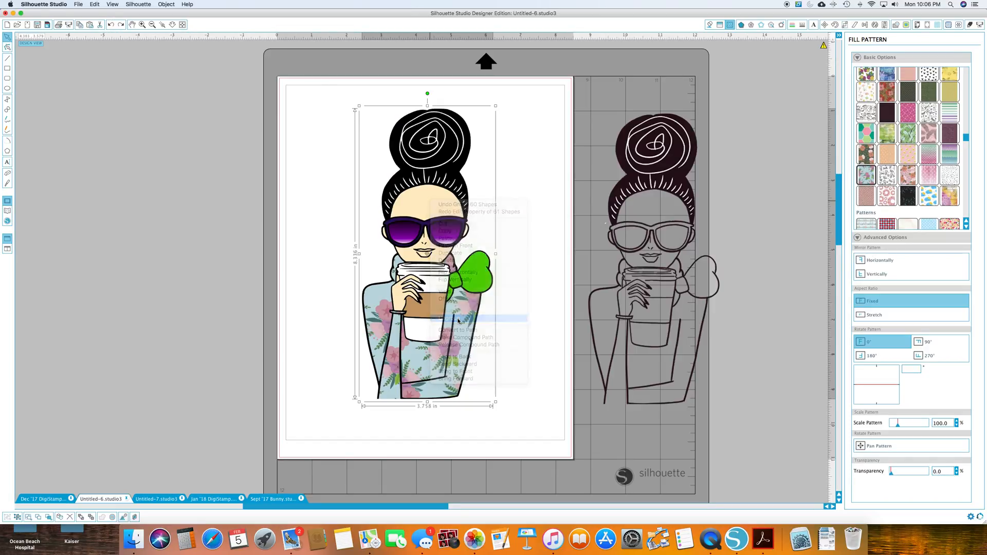
left_click(535, 280)
Fill the large loop of the woman's green bow with the mottled green pattern
left_click(470, 273)
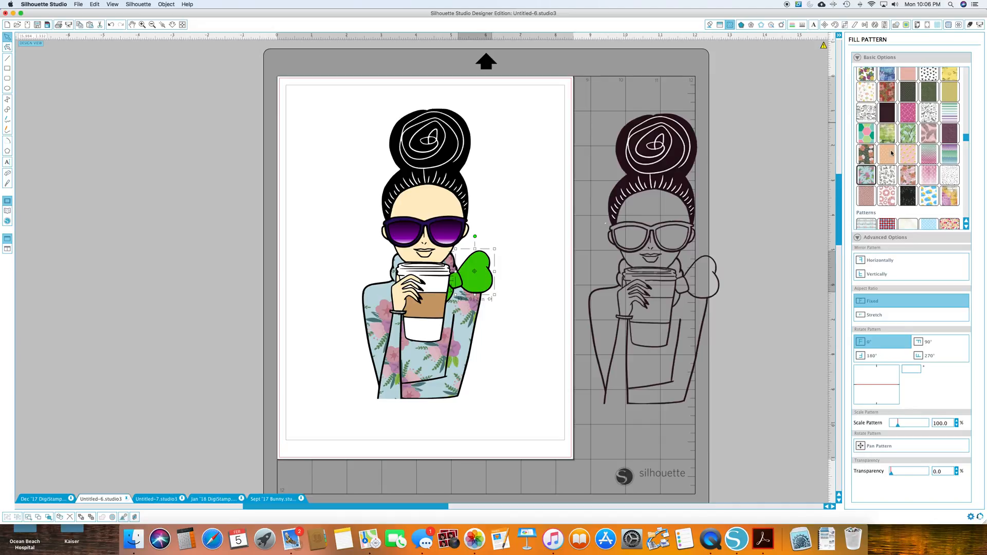
left_click(887, 134)
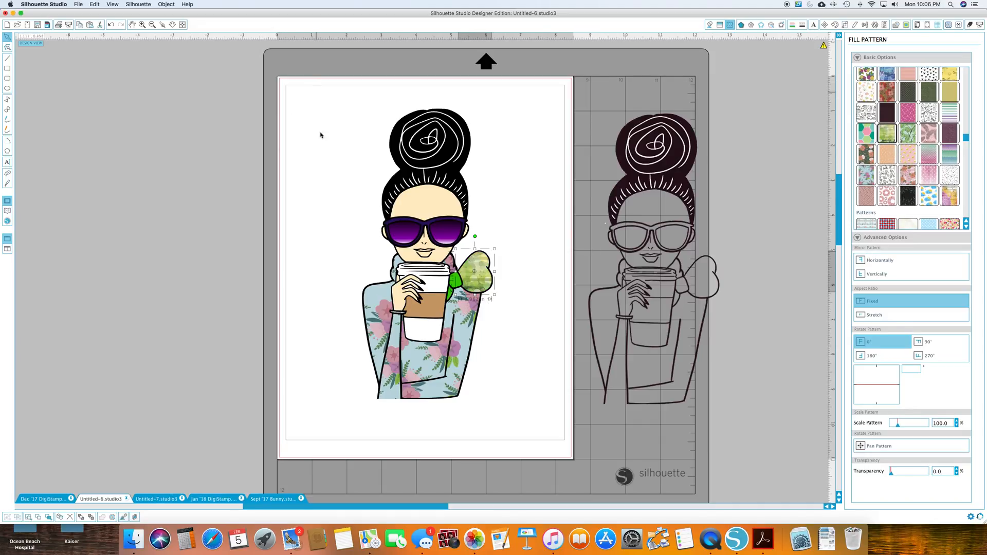
left_click(345, 288)
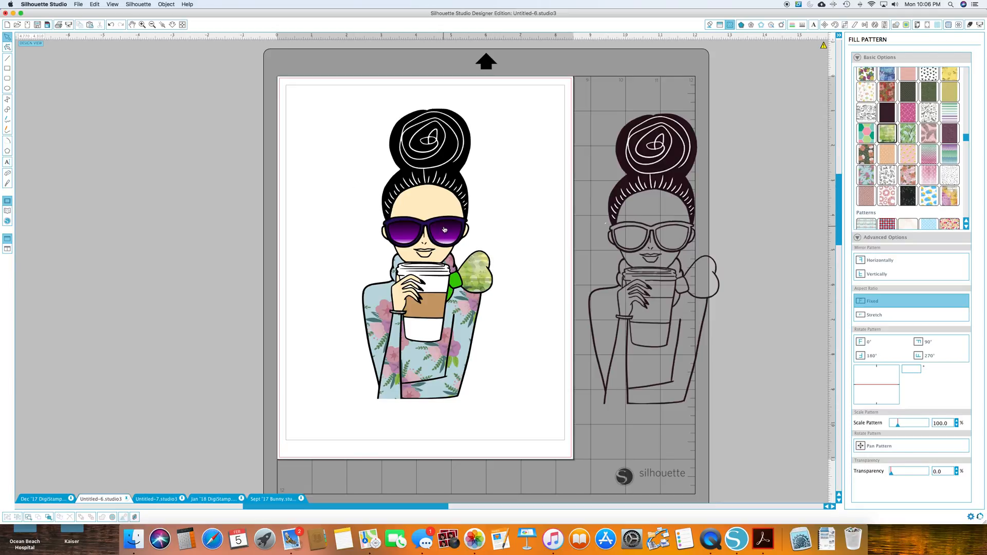
left_click(712, 541)
right_click(712, 542)
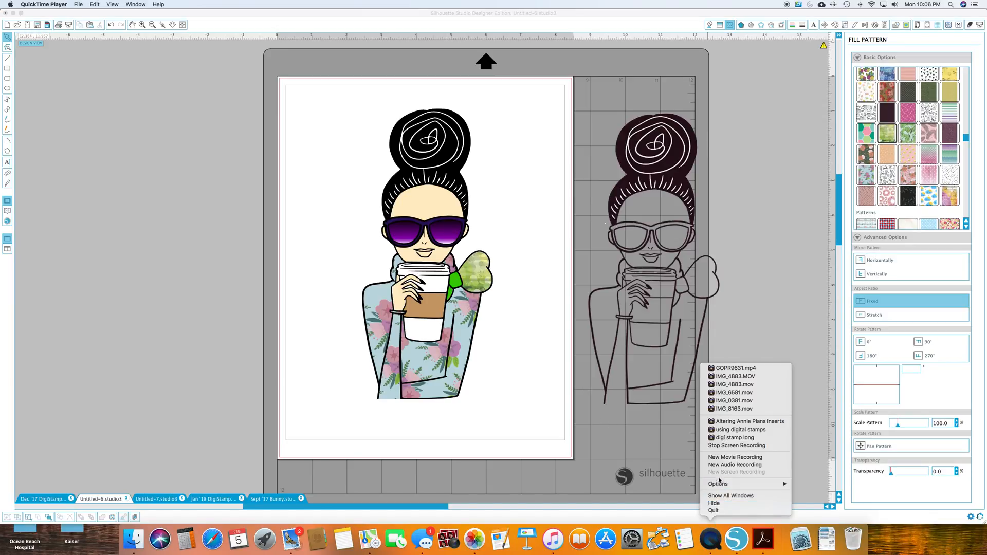